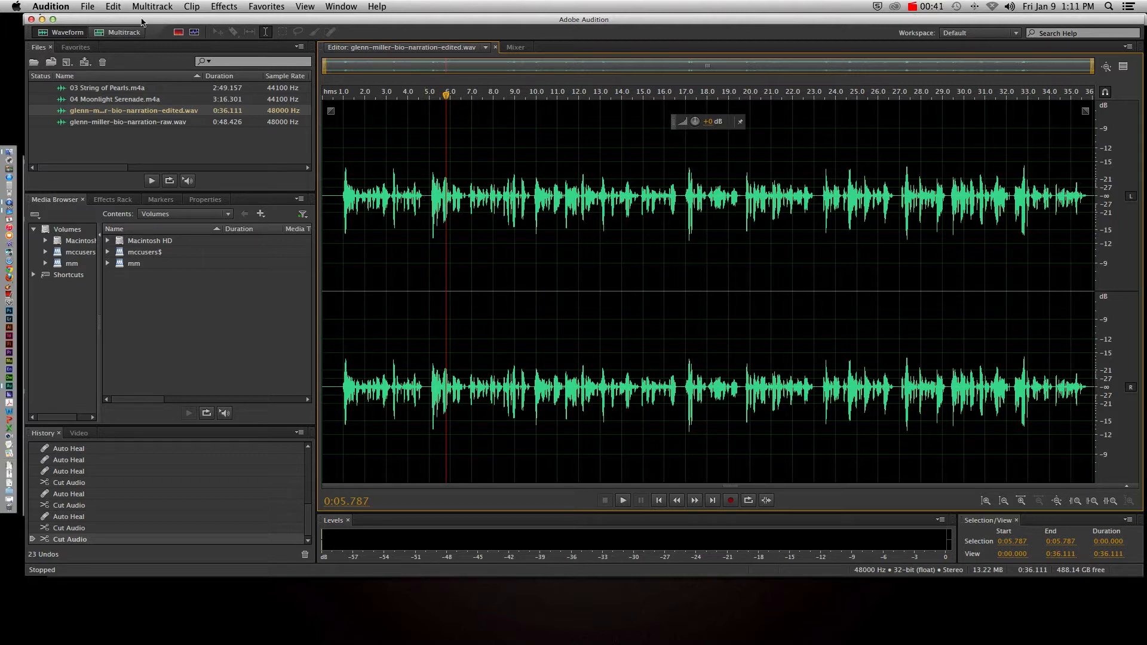
Create a multitrack session named Glenn Miller Narration in the glenn-miller-audio-edit folder, with no template, 44100 Hz, 32-bit float and a stereo master
left_click(123, 33)
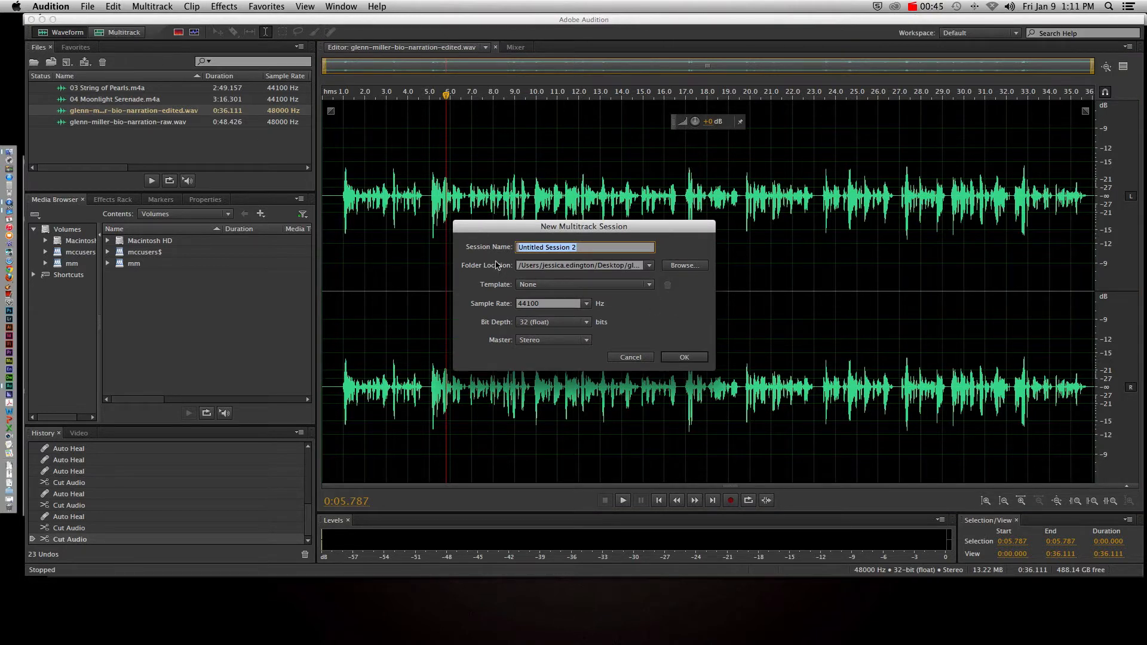
type("Glenn Miller Narration")
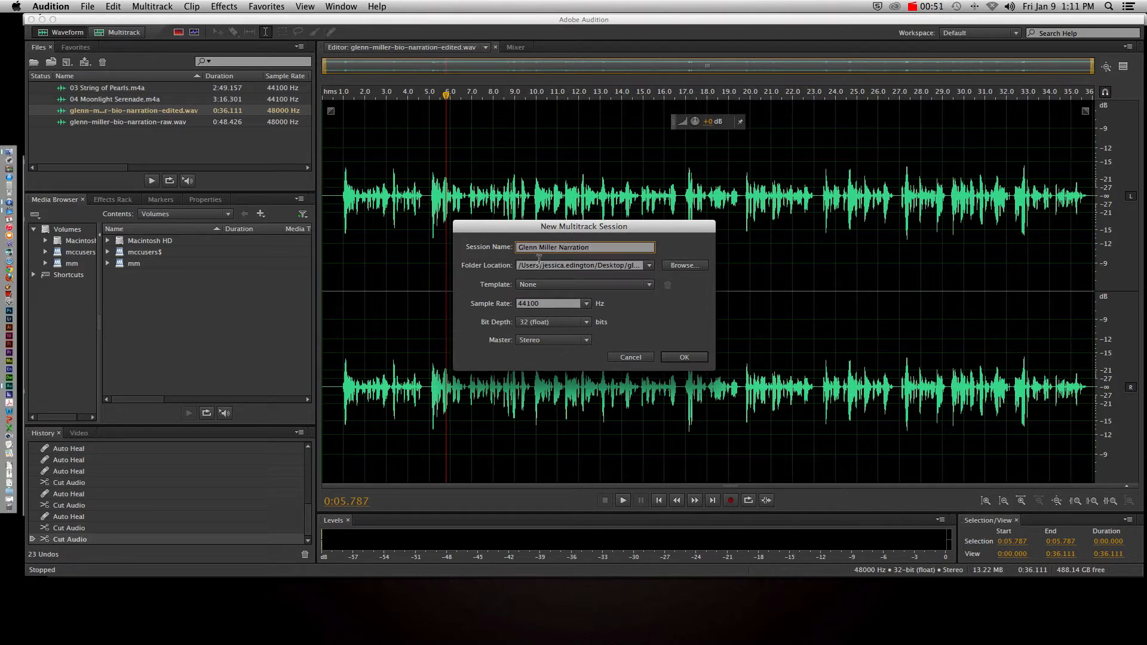
left_click(685, 265)
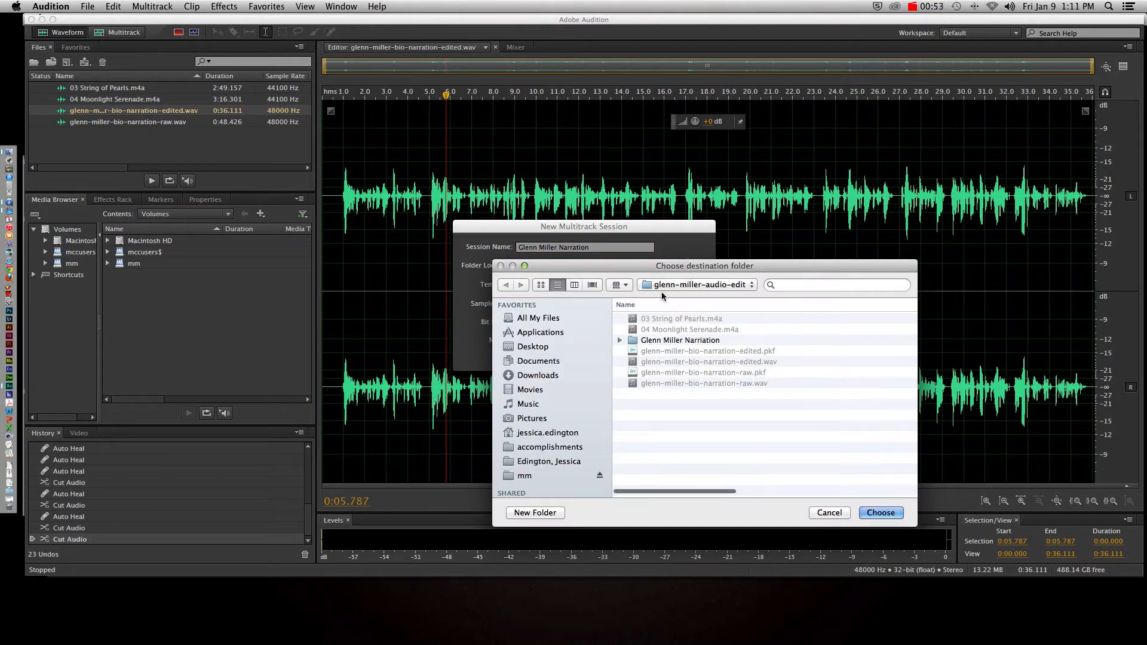
left_click(881, 512)
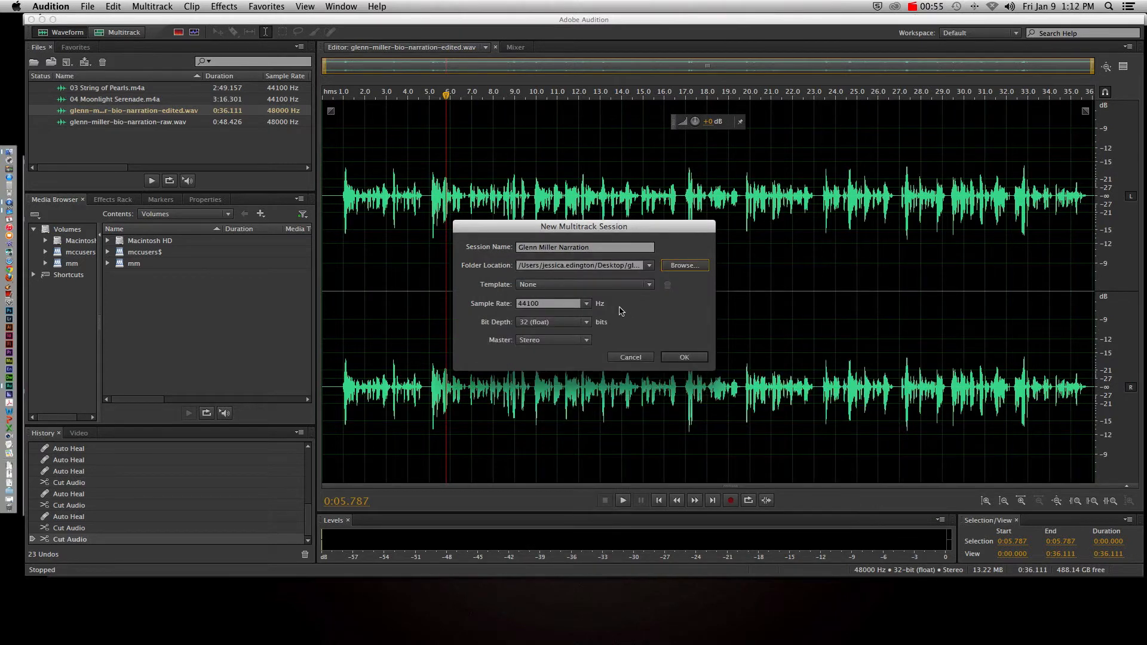
left_click(530, 285)
left_click(485, 310)
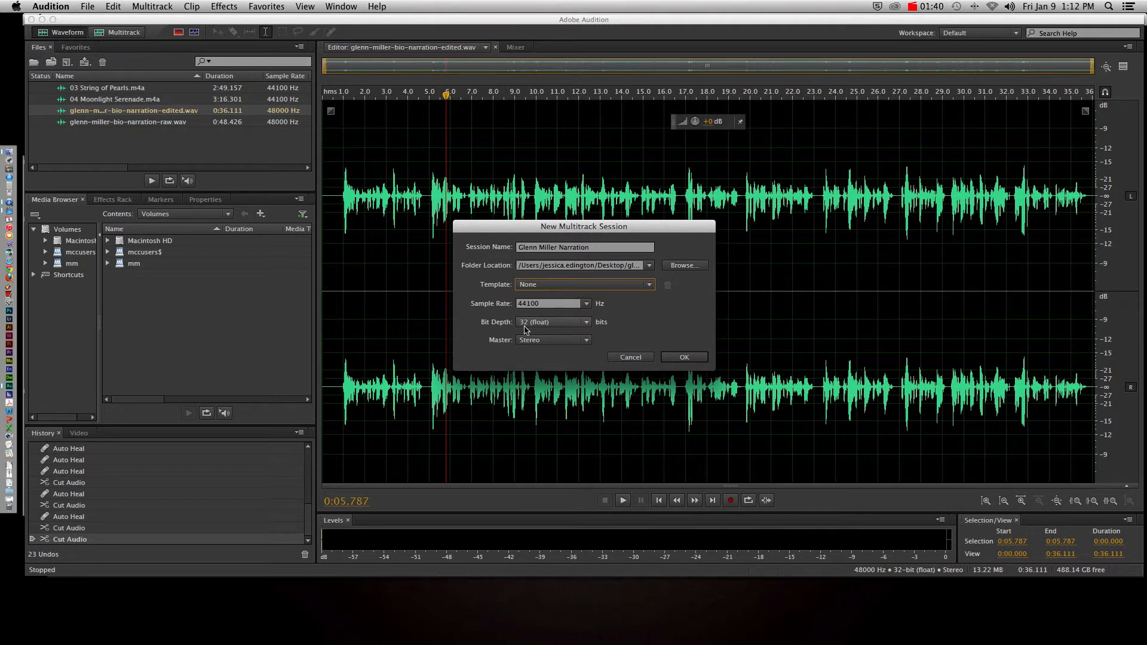
left_click(532, 325)
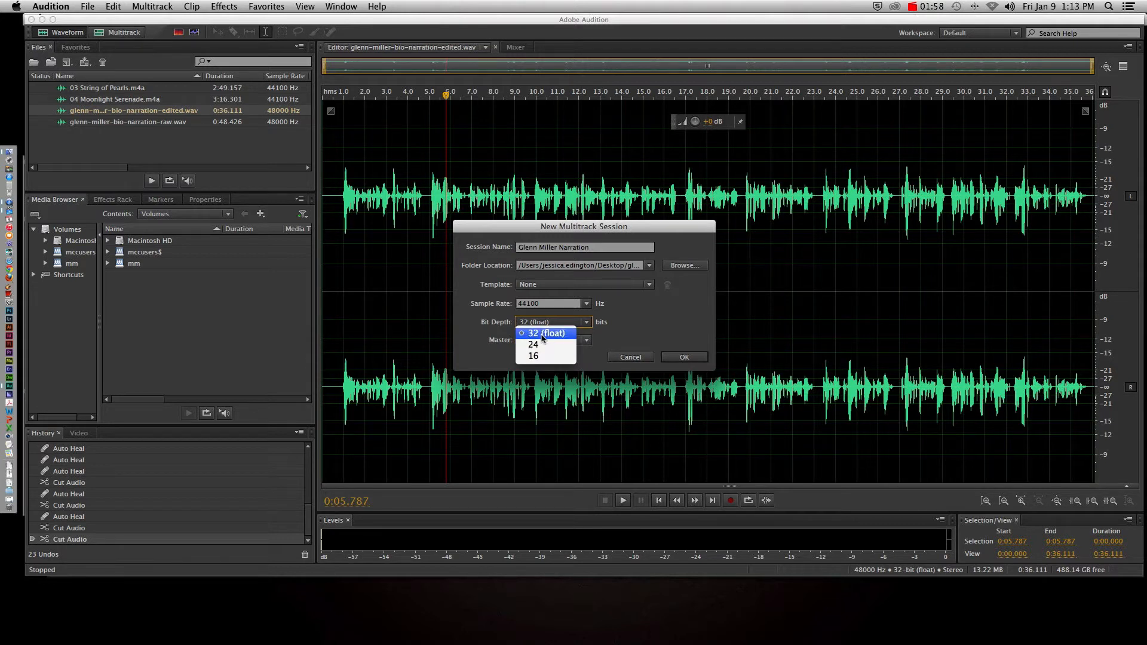
left_click(612, 330)
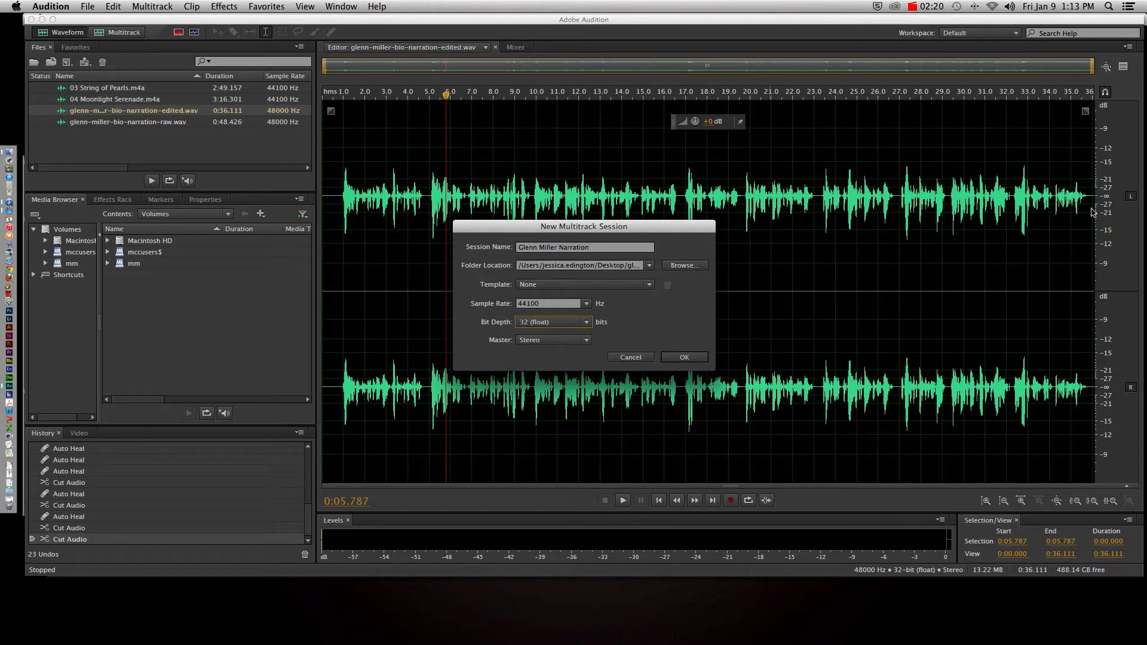
left_click(688, 357)
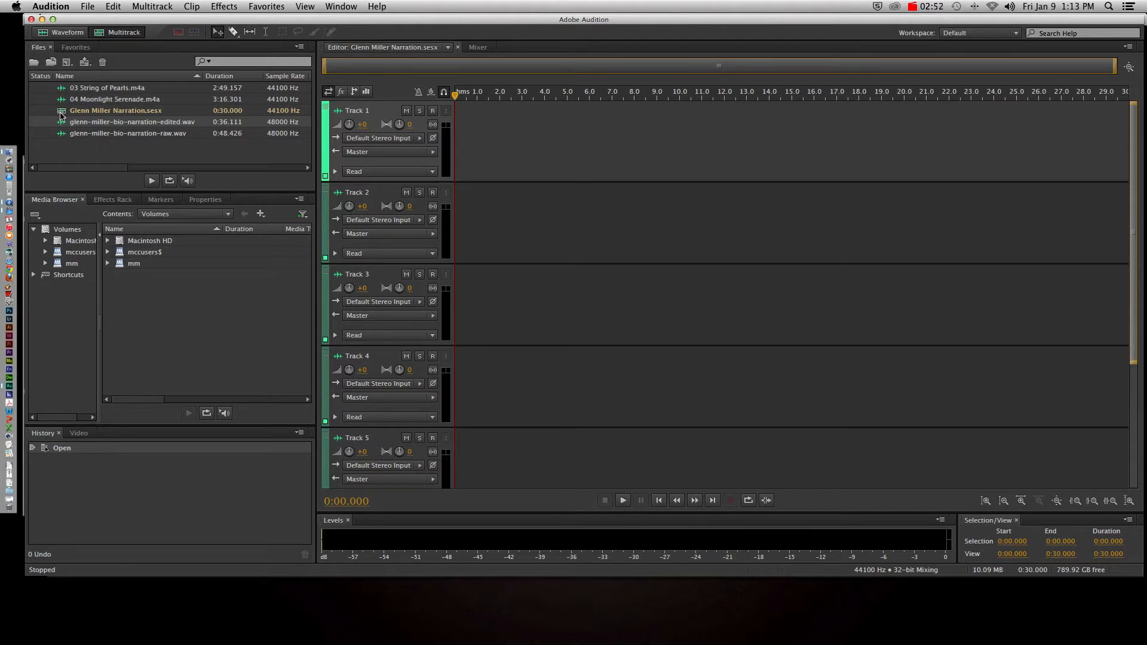
Insert glenn-miller-bio-narration-edited.wav on Track 1 at about 0:01, accepting a copy conformed to the session's sample rate
left_click(85, 114)
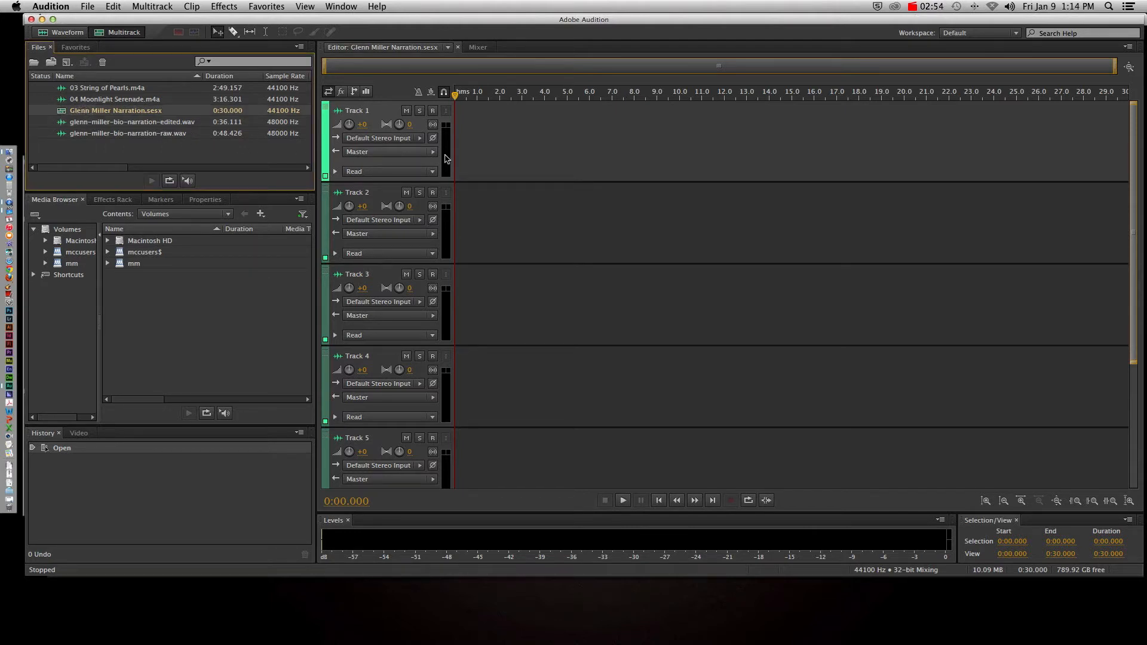
left_click(96, 124)
left_click_drag(189, 128, 499, 149)
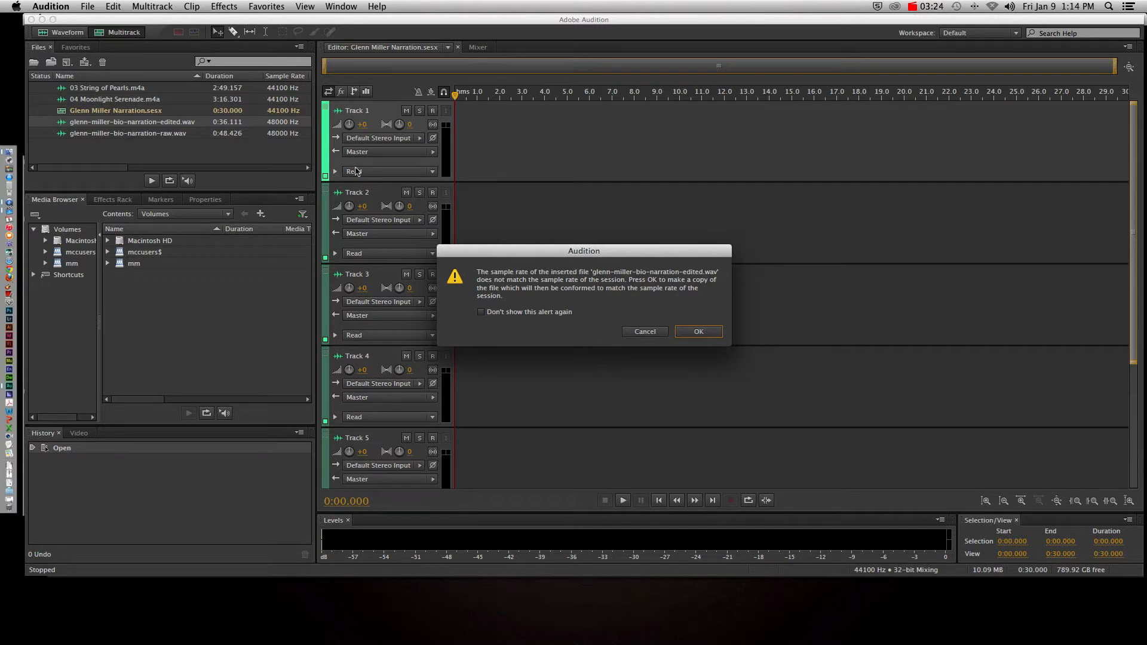
left_click(696, 332)
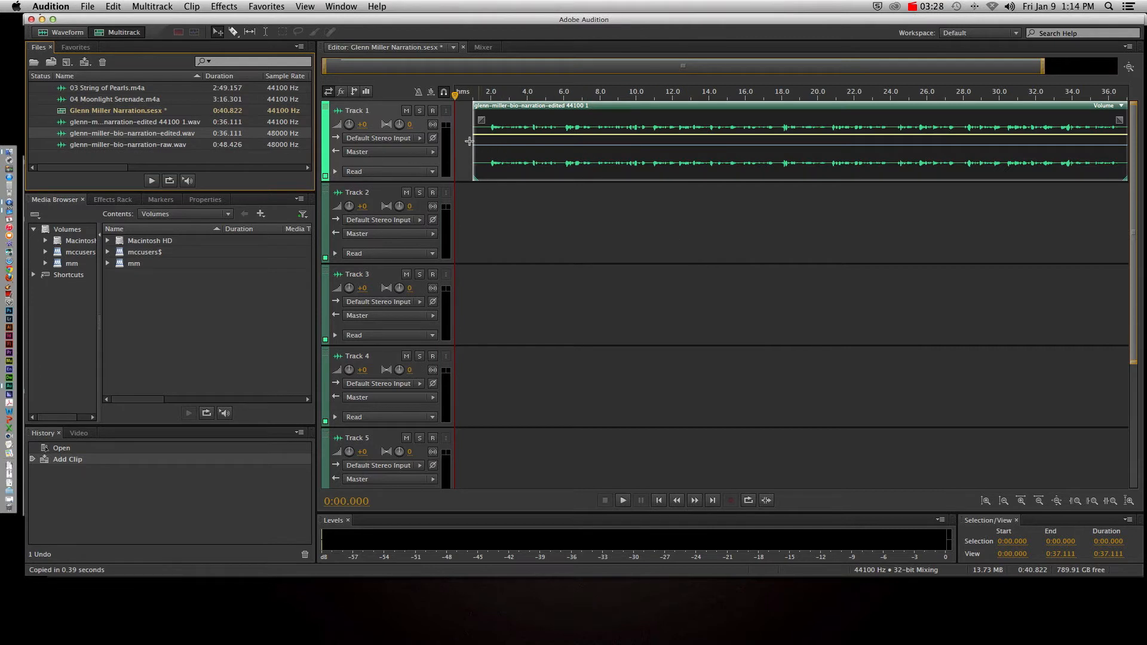
left_click(169, 123)
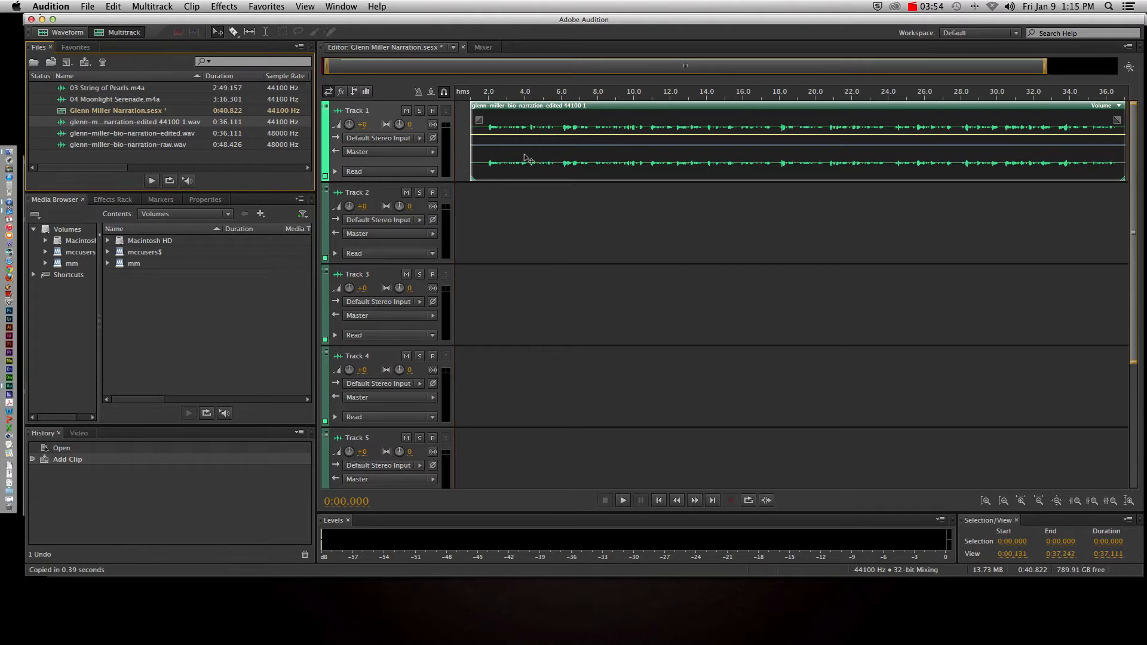
Reduce the track heights and place 04 Moonlight Serenade.m4a at the very start of Track 2
scroll(525, 157, "down", 5)
scroll(625, 156, "up", 2)
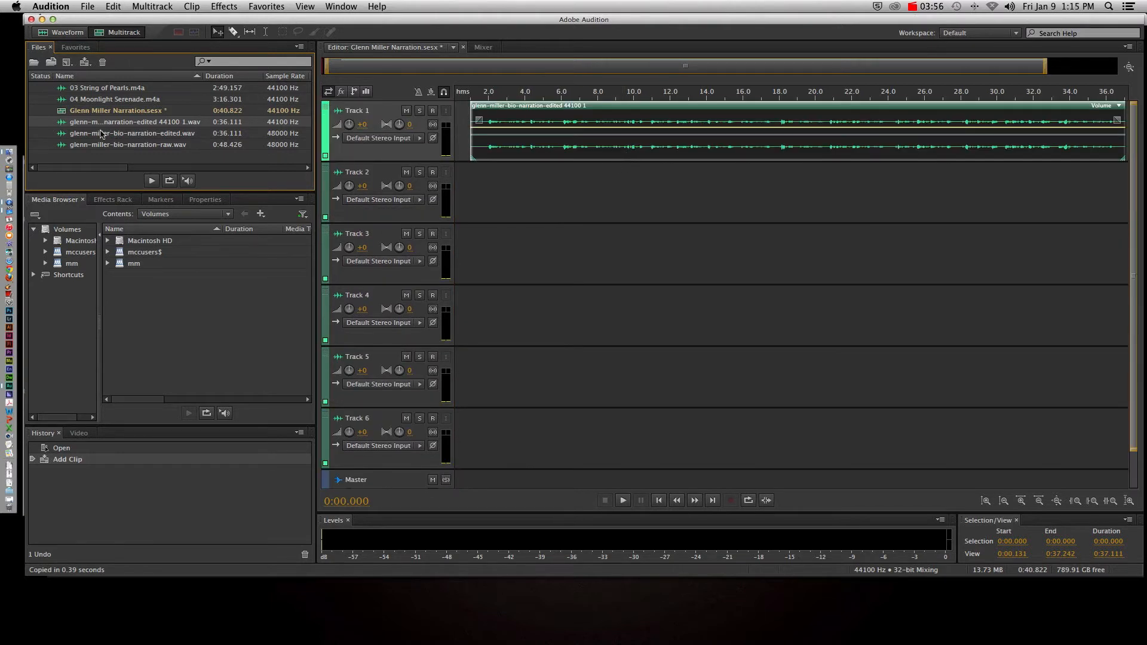
left_click(108, 100)
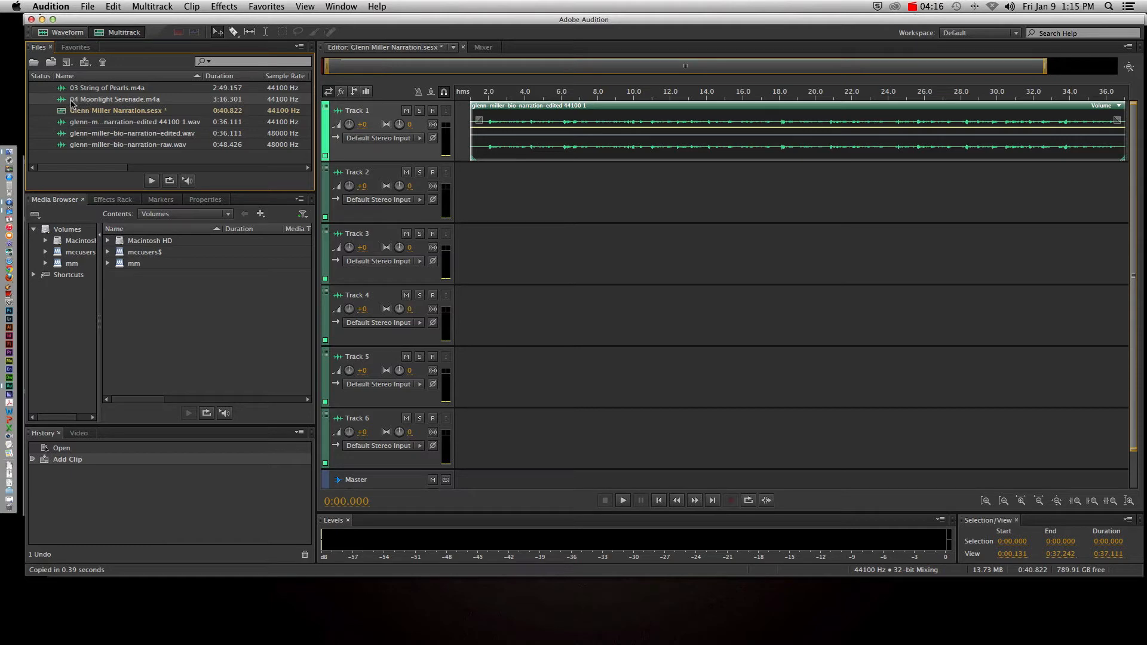
left_click_drag(61, 99, 454, 197)
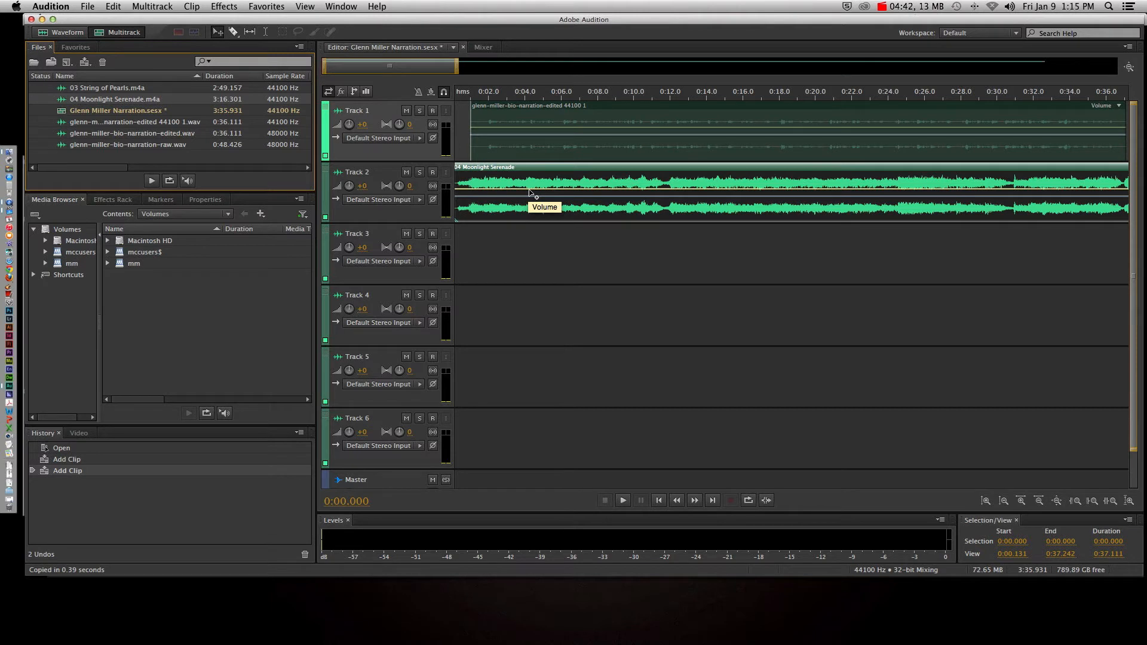
Lower the Moonlight Serenade clip's volume envelope to near the bottom of the clip and play the mix briefly from the start
left_click_drag(530, 193, 529, 214)
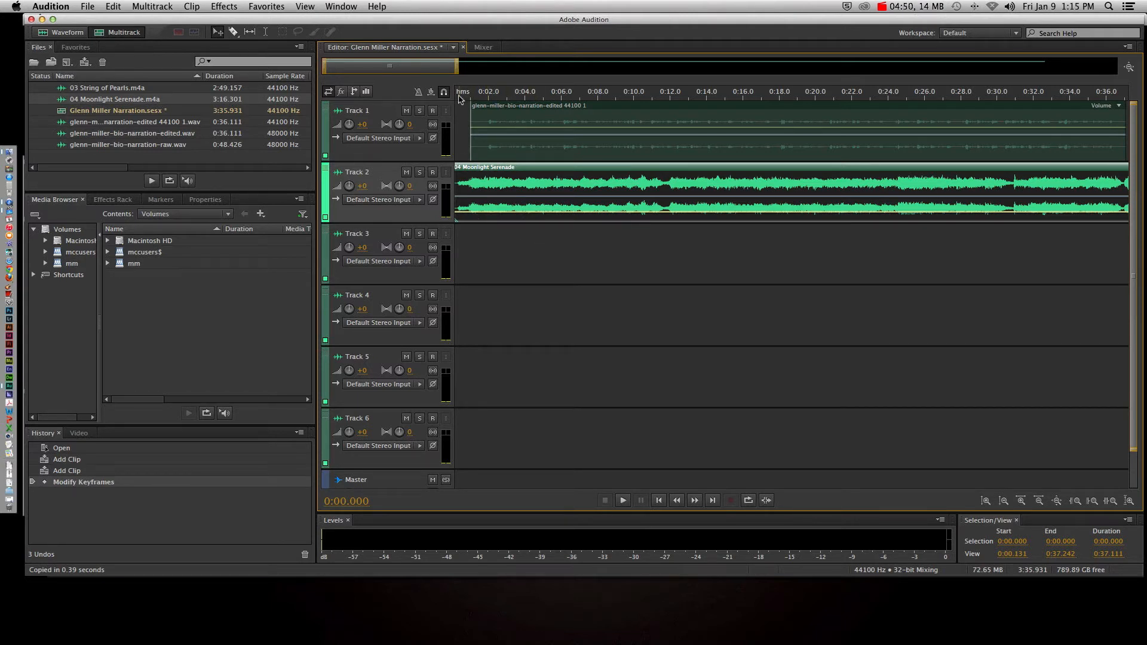
left_click_drag(460, 94, 451, 96)
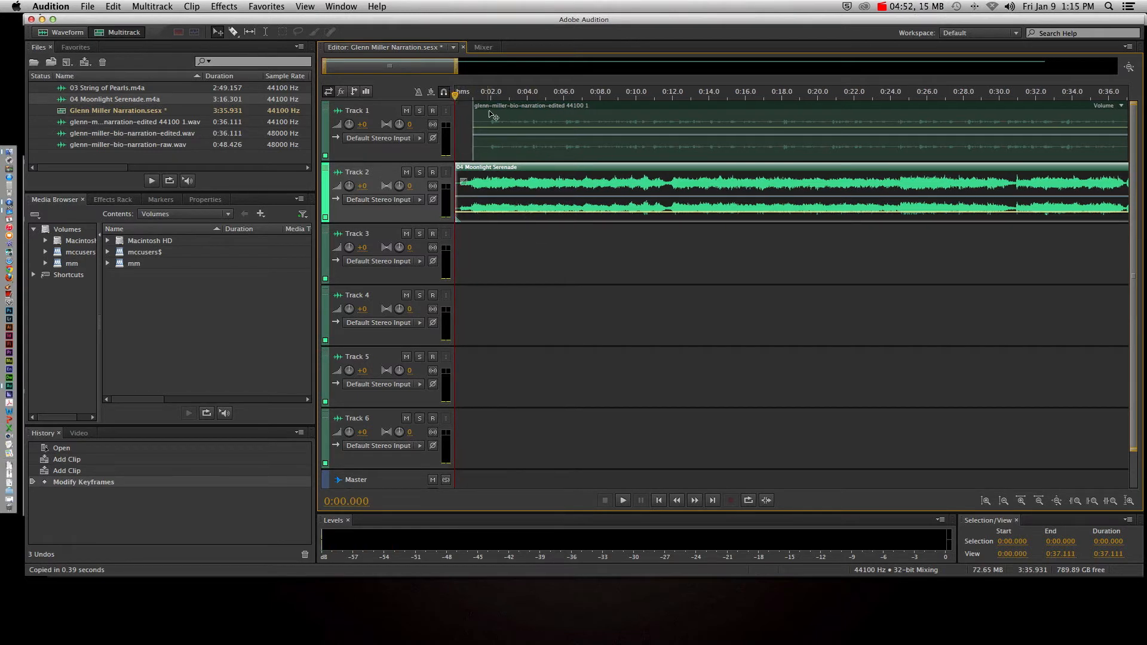
key("space")
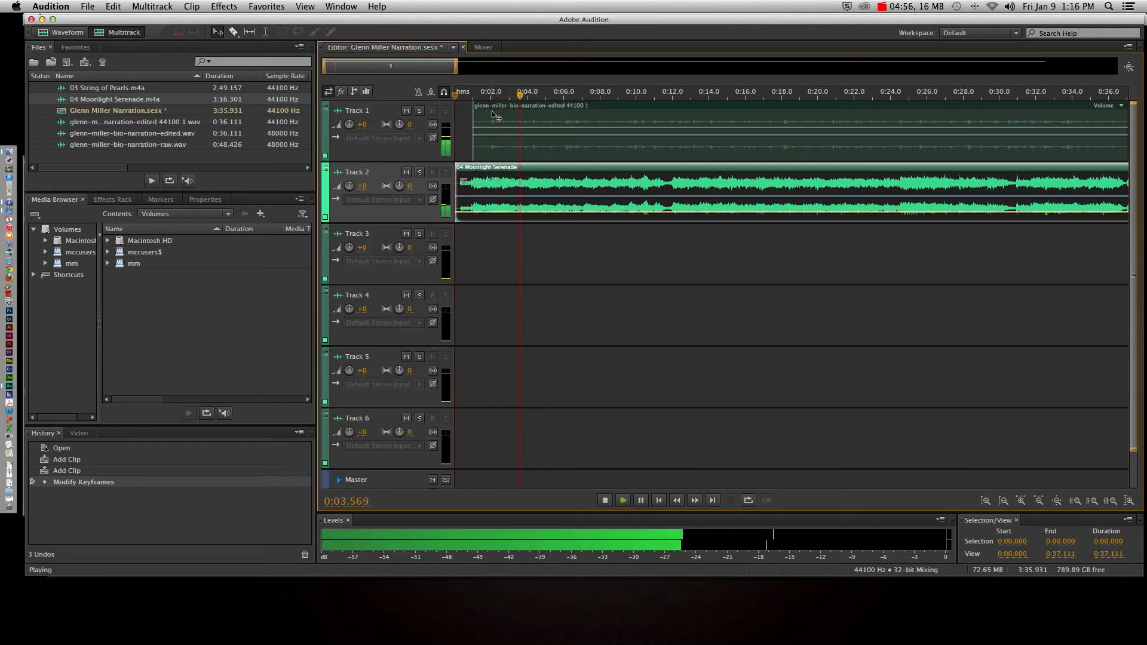
key("space")
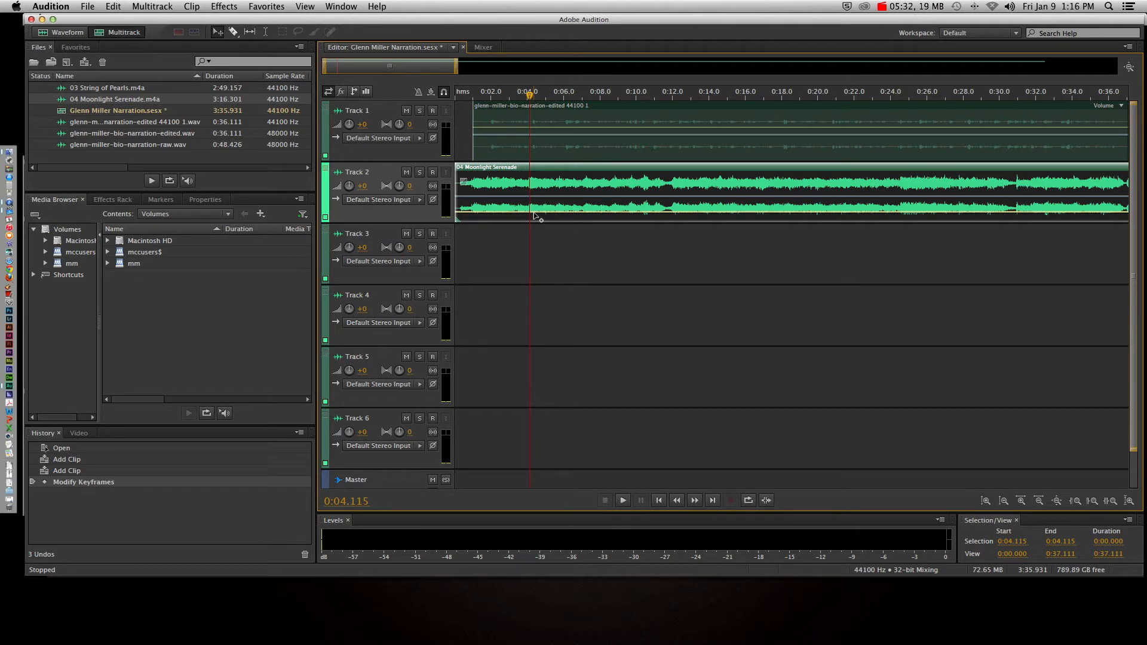
Trim the end of the Moonlight Serenade clip to about 0:40, slightly past the end of the narration
scroll(568, 209, "right", 5)
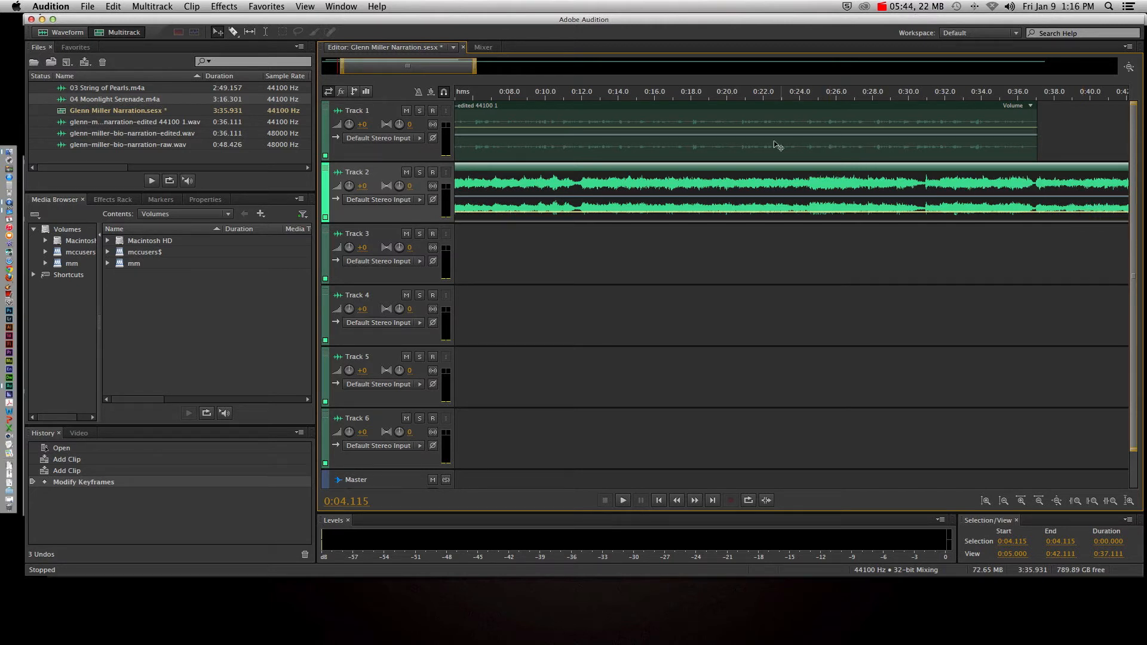
scroll(762, 146, "left", 1)
scroll(761, 145, "left", 3)
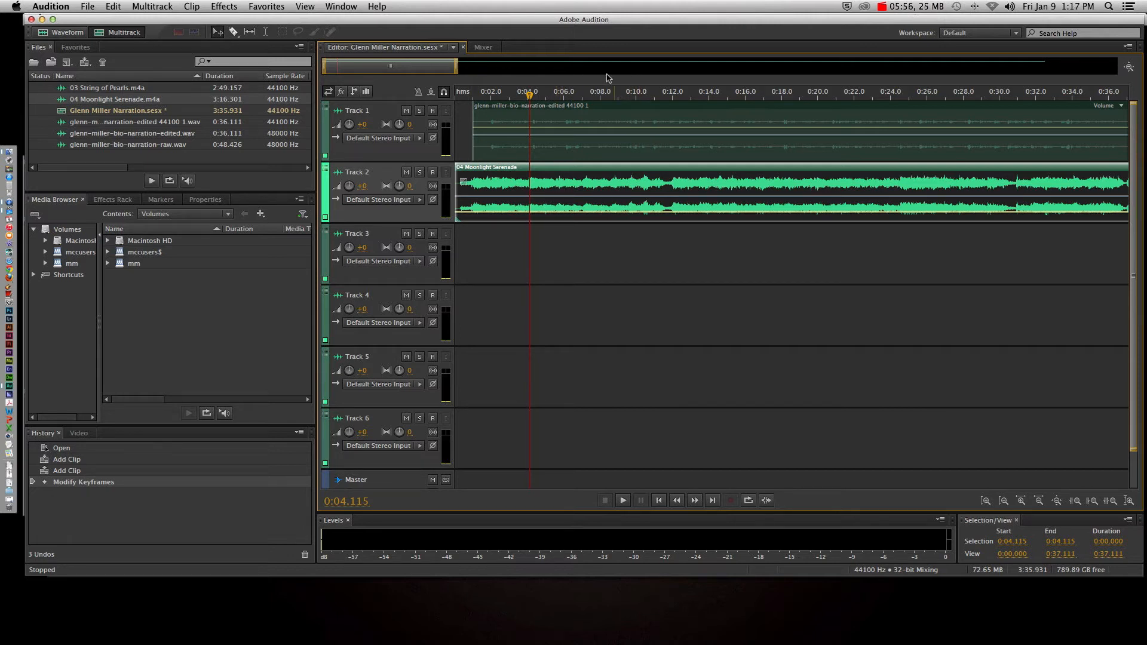
left_click_drag(430, 71, 633, 71)
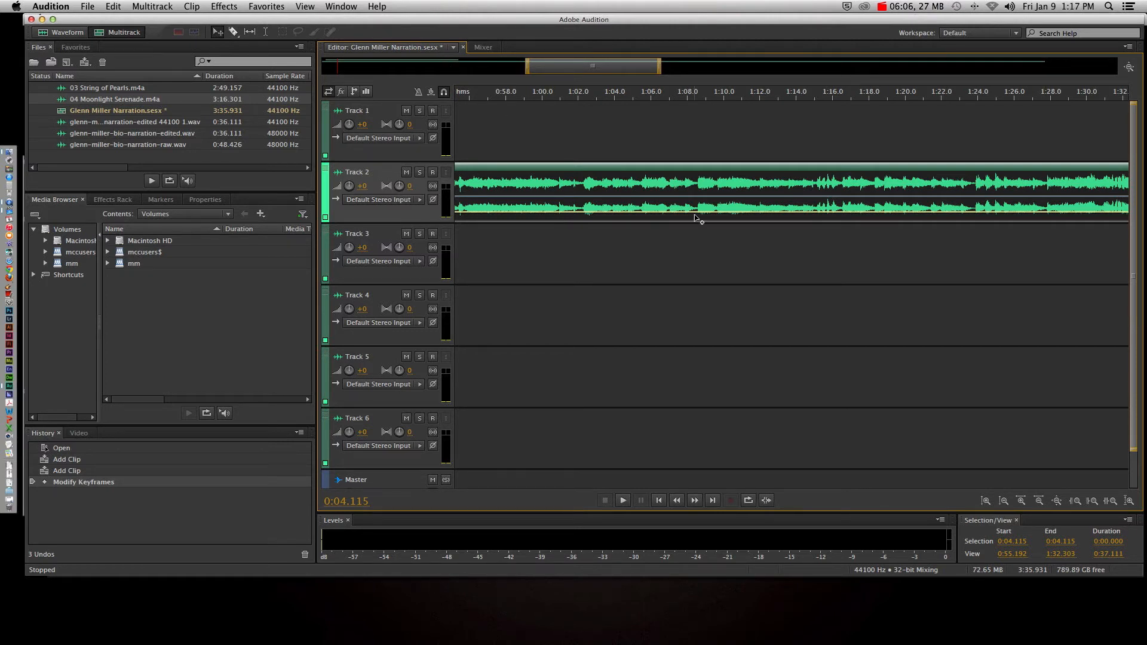
scroll(699, 206, "right", 5)
scroll(700, 205, "right", 15)
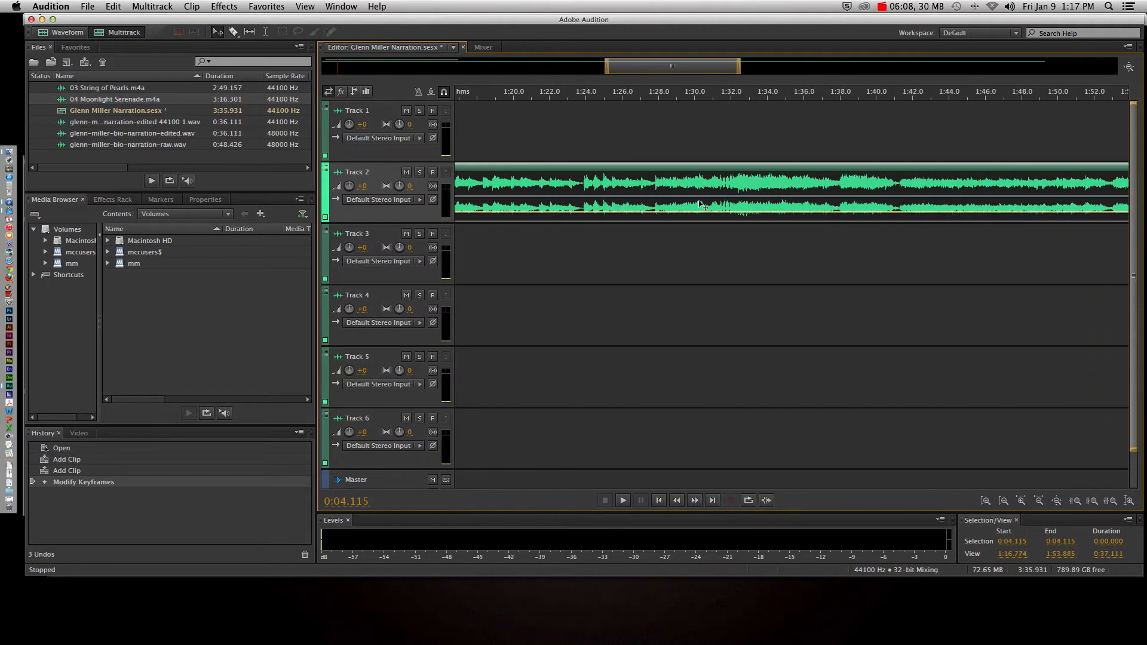
scroll(702, 206, "right", 5)
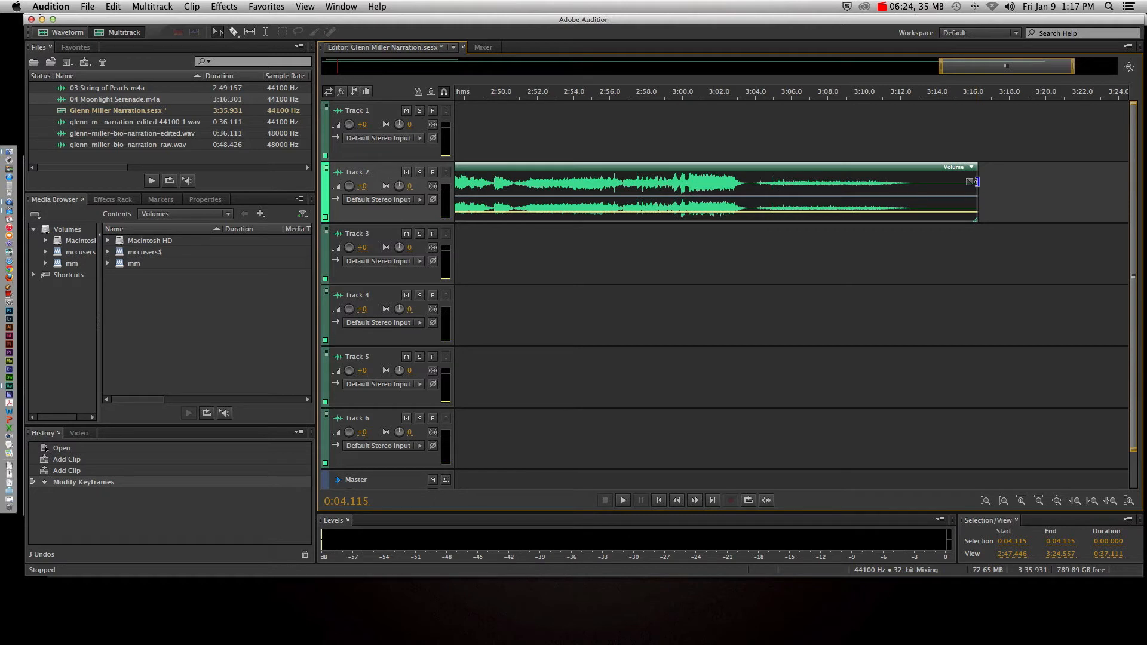
left_click_drag(975, 181, 815, 197)
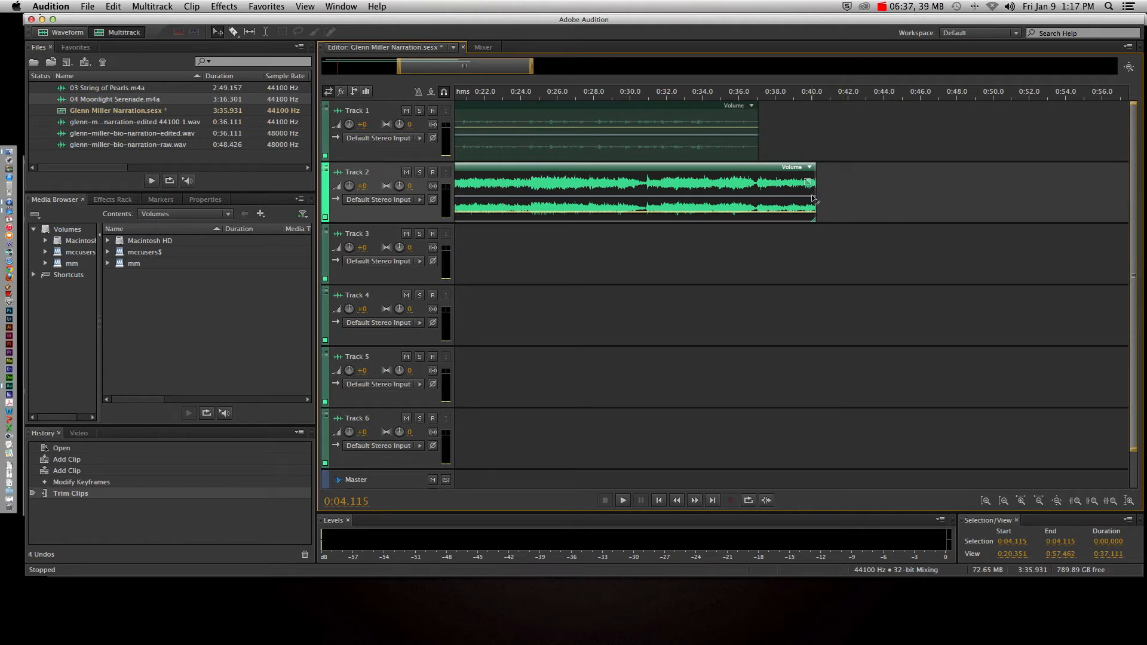
mouse_move(814, 194)
left_mouse_down()
mouse_move(1033, 188)
mouse_move(755, 197)
mouse_move(811, 202)
left_mouse_up()
scroll(735, 242, "left", 3)
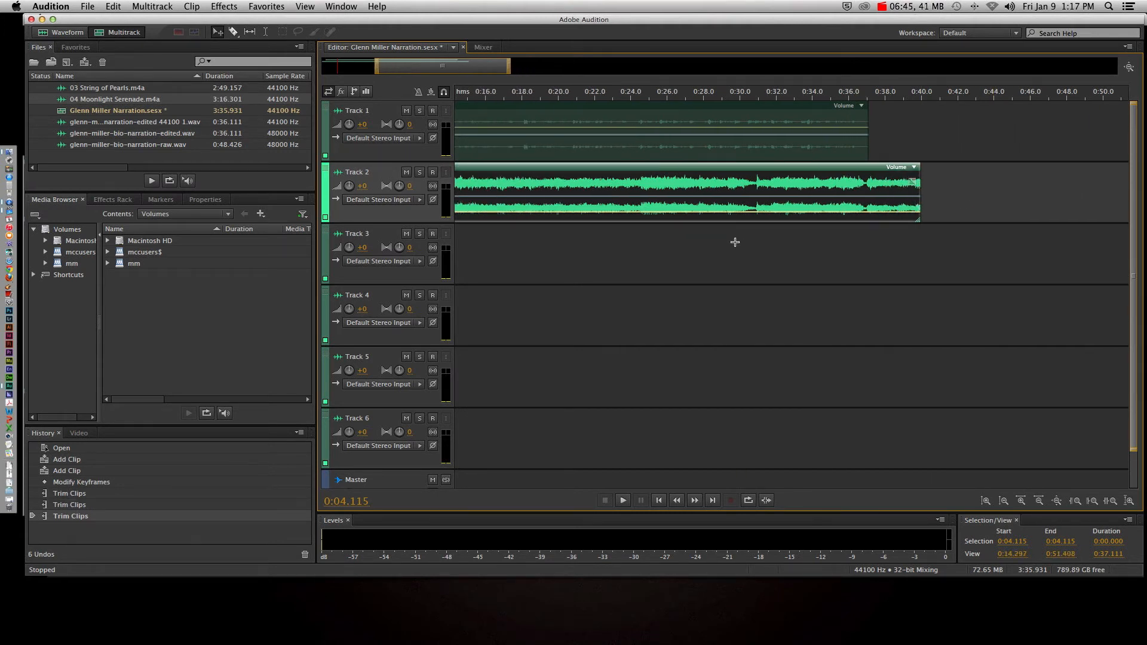
Move the narration clip to start at about 0:04 and extend the Moonlight Serenade clip's end to about 0:44
scroll(734, 242, "left", 5)
left_click_drag(562, 156, 614, 155)
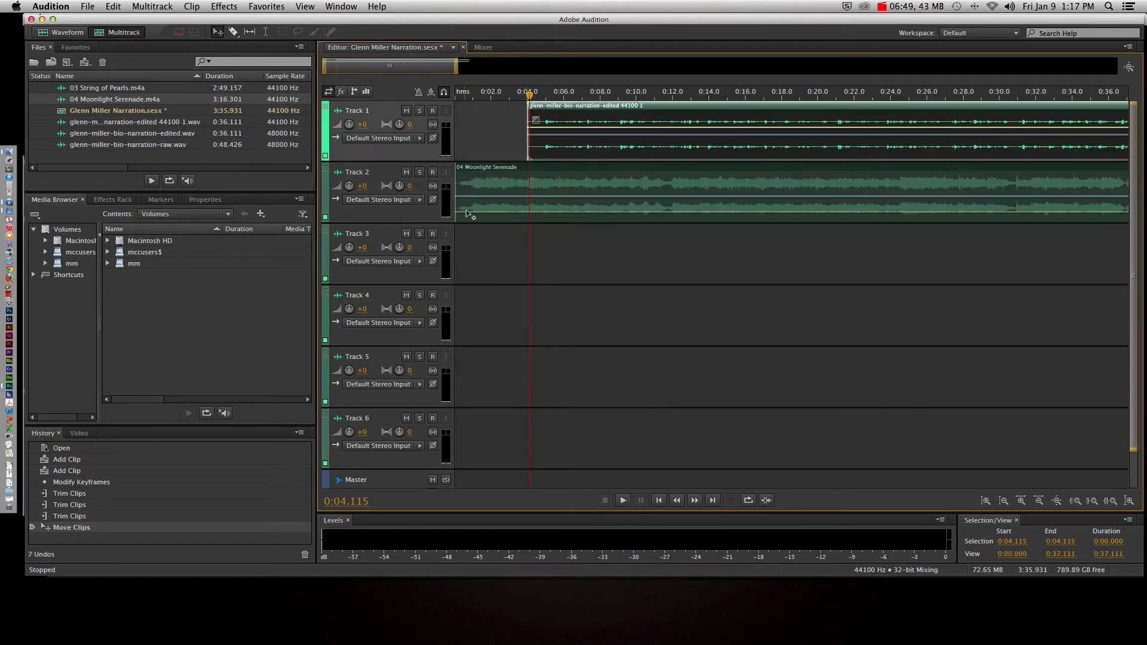
scroll(657, 200, "right", 5)
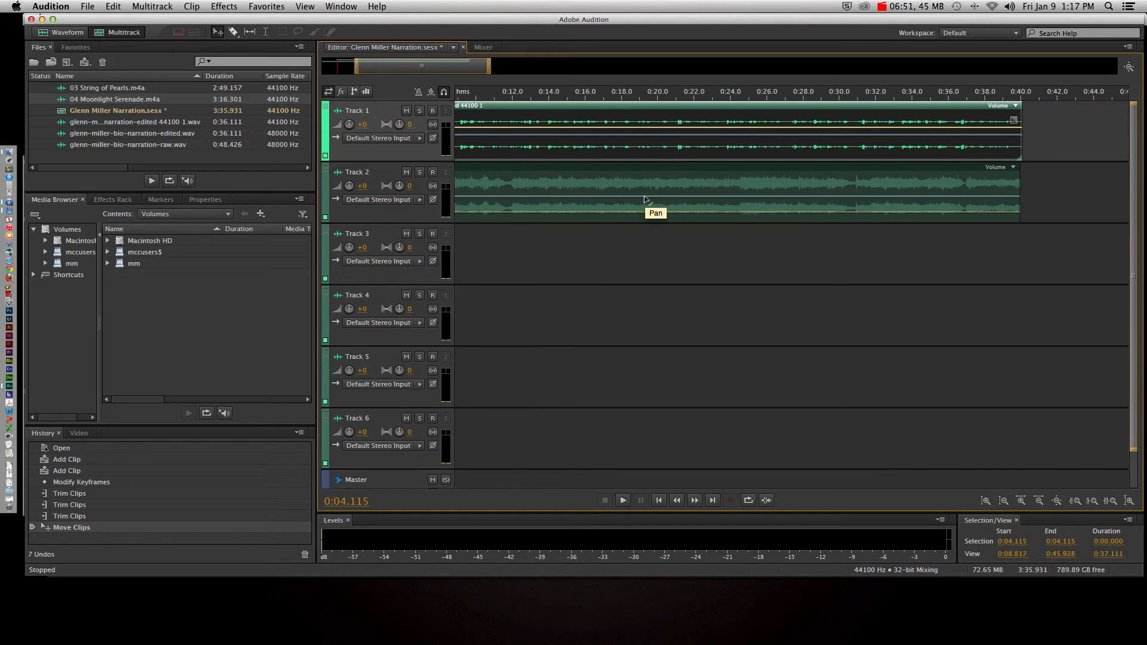
left_click_drag(976, 190, 1048, 191)
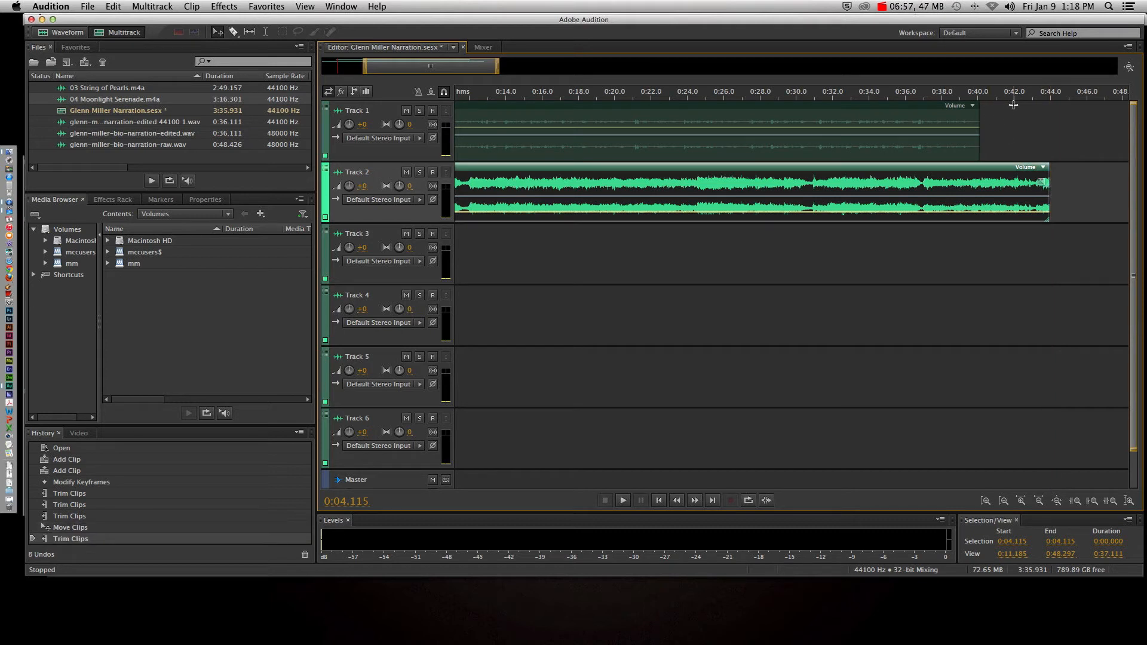
Raise the Moonlight Serenade clip's volume envelope to near the top of the clip and play it briefly from about 0:02
scroll(983, 211, "left", 10)
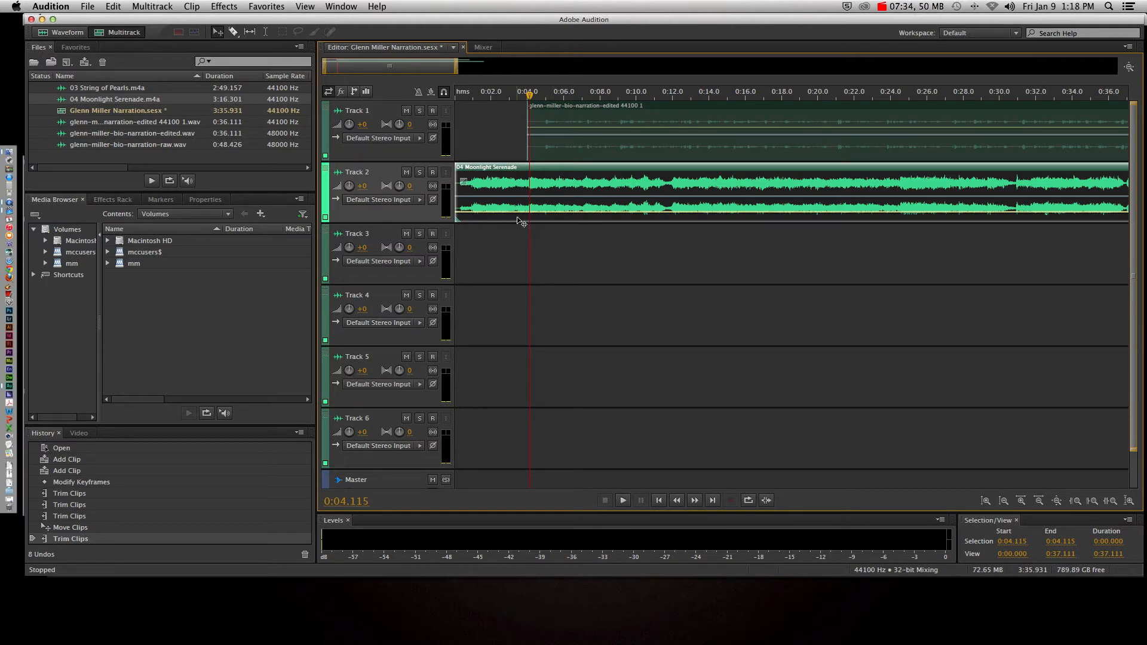
left_click_drag(530, 94, 495, 94)
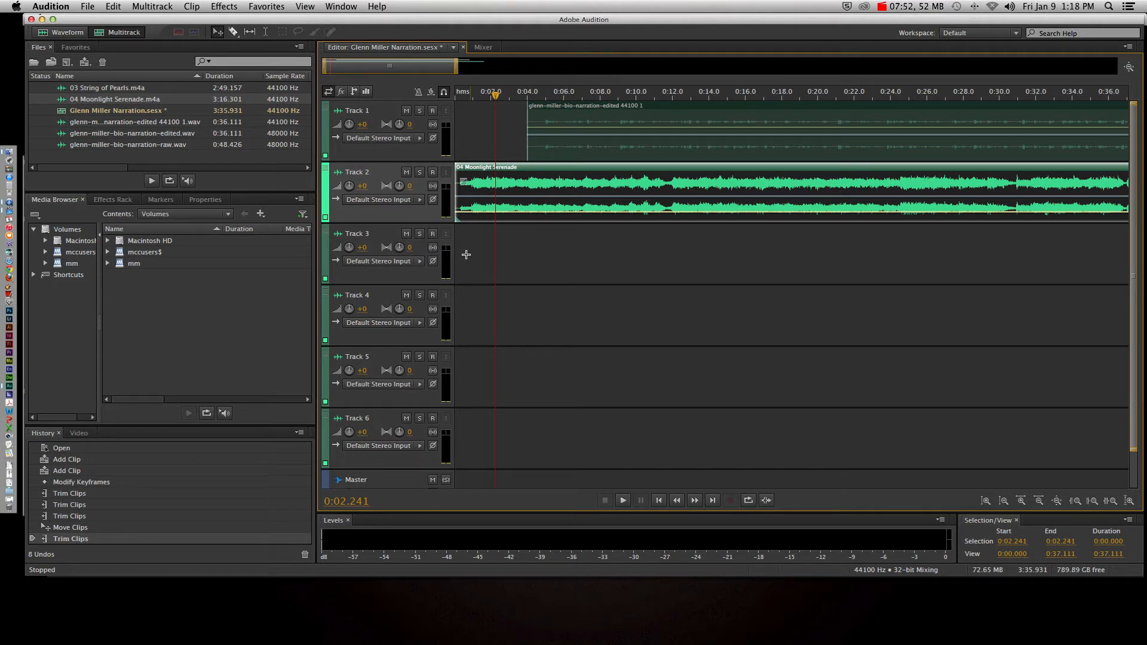
left_click_drag(482, 216, 481, 176)
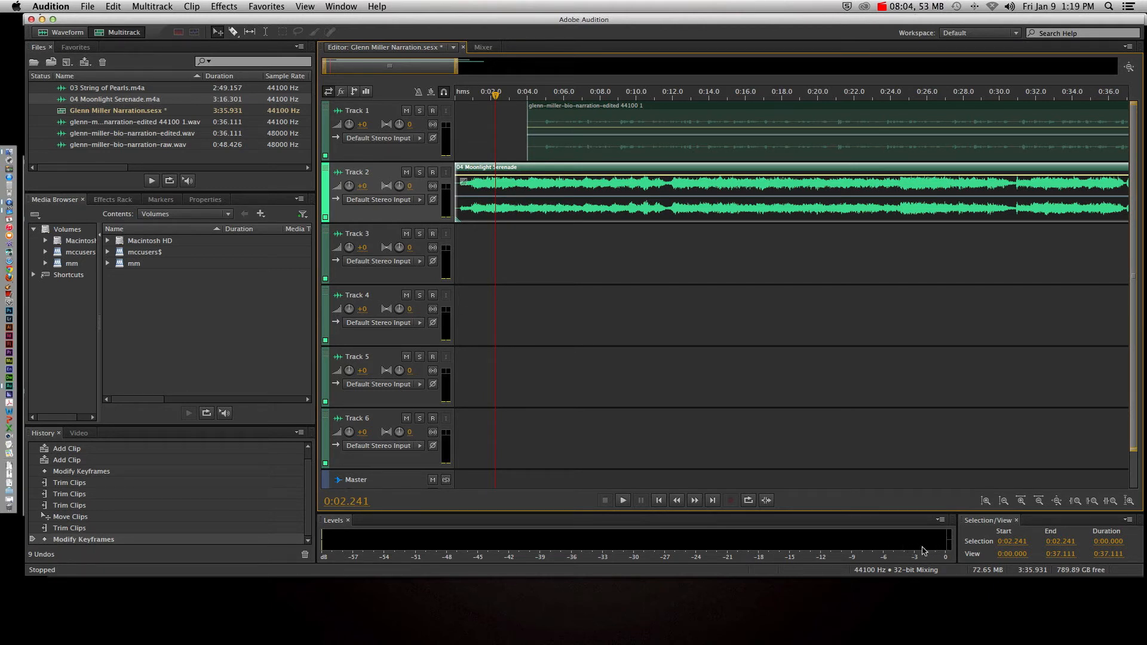
key("space")
key("space")
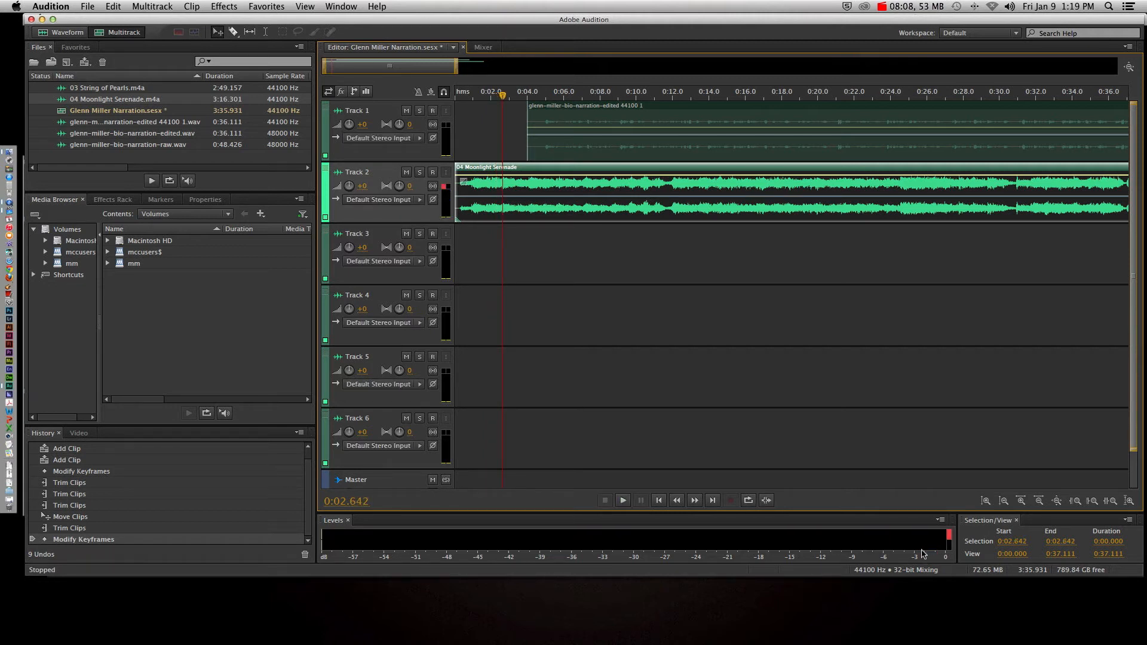
Lower the Moonlight Serenade clip's volume envelope to the lower part of the clip and play it from about 0:01 and from the start
left_click_drag(480, 176, 479, 211)
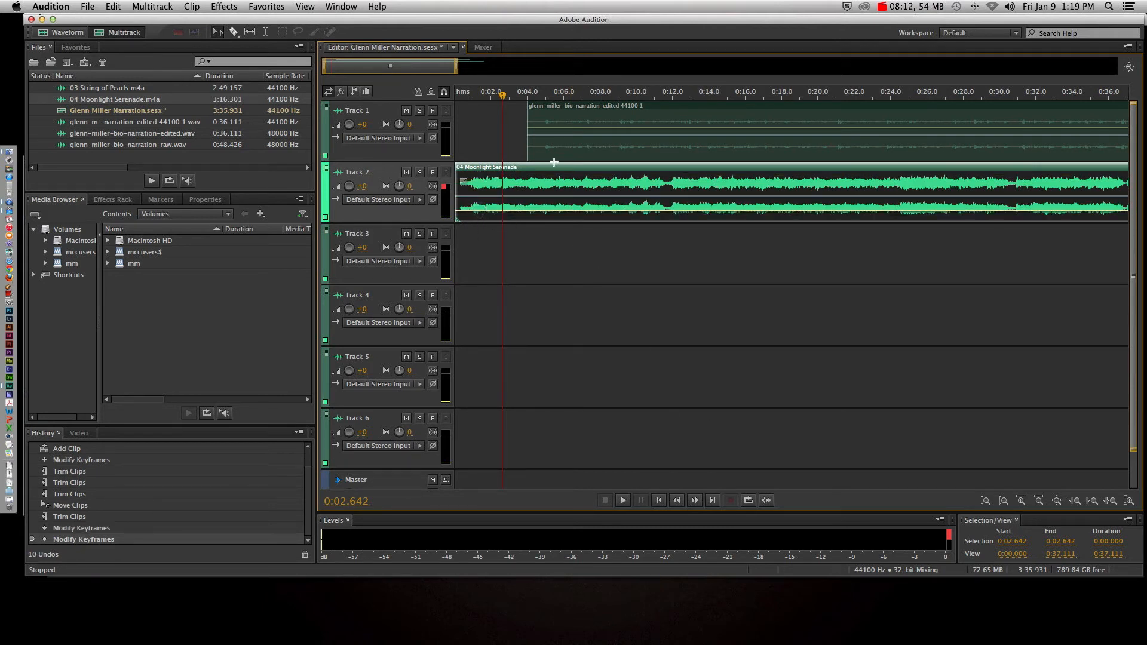
left_click_drag(500, 98, 476, 96)
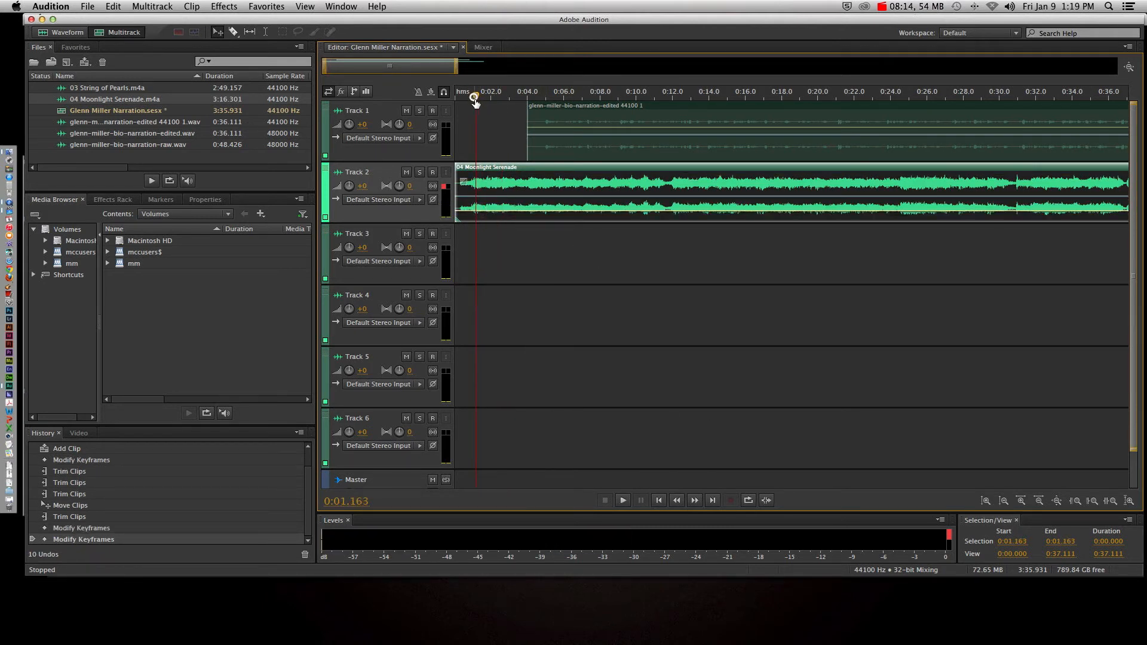
key("space")
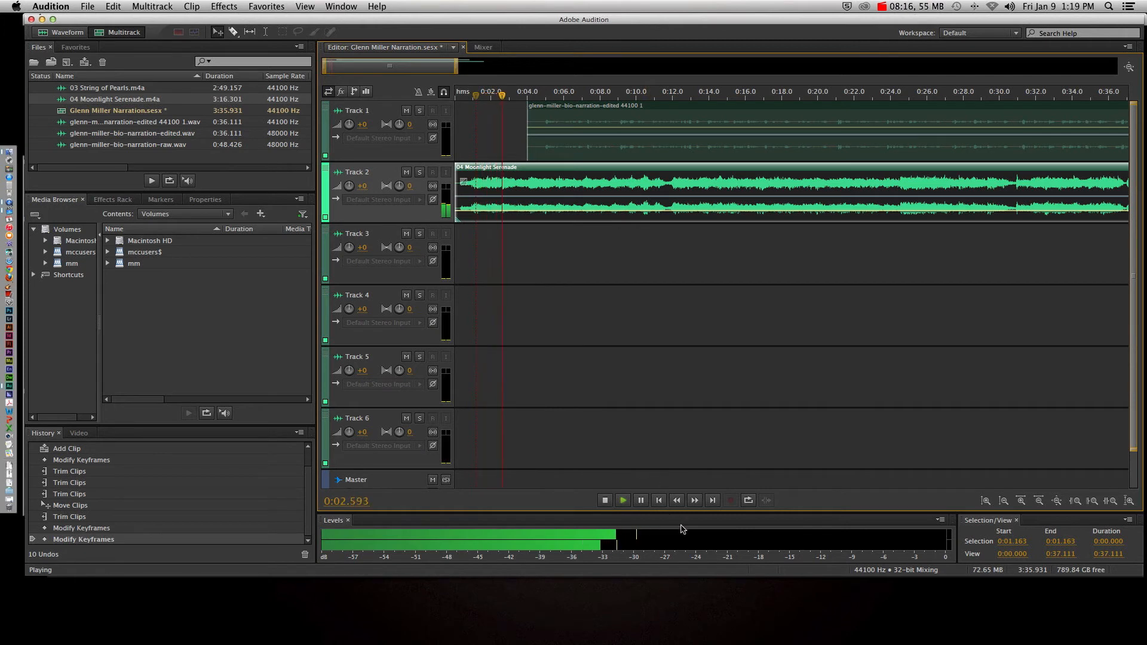
key("space")
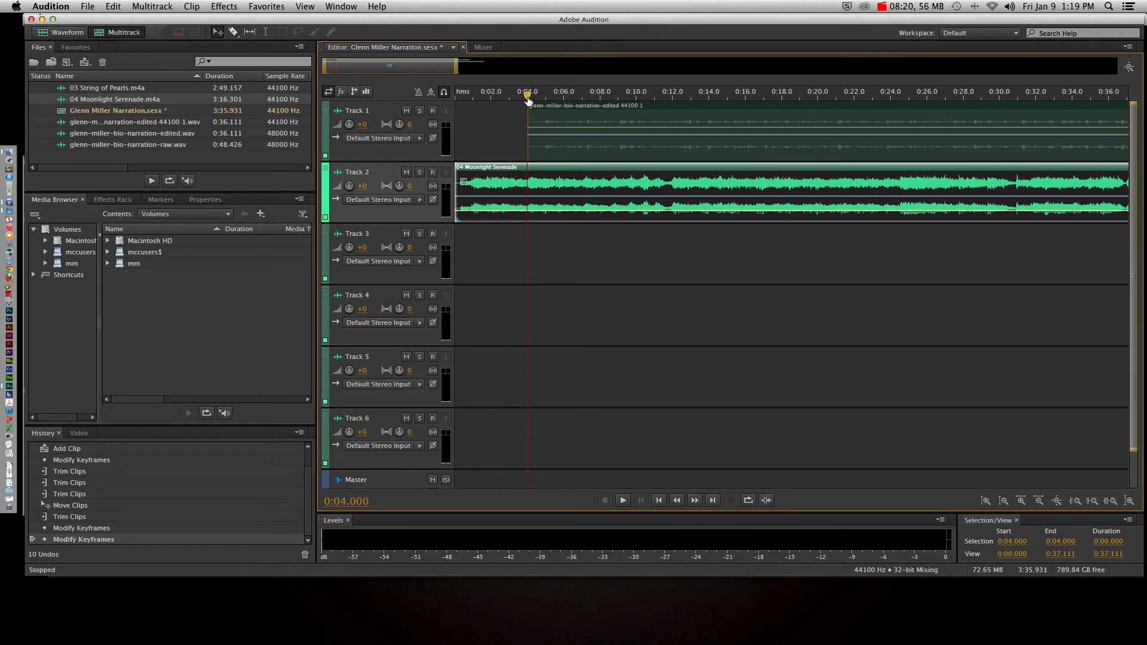
left_click_drag(526, 95, 440, 98)
key("space")
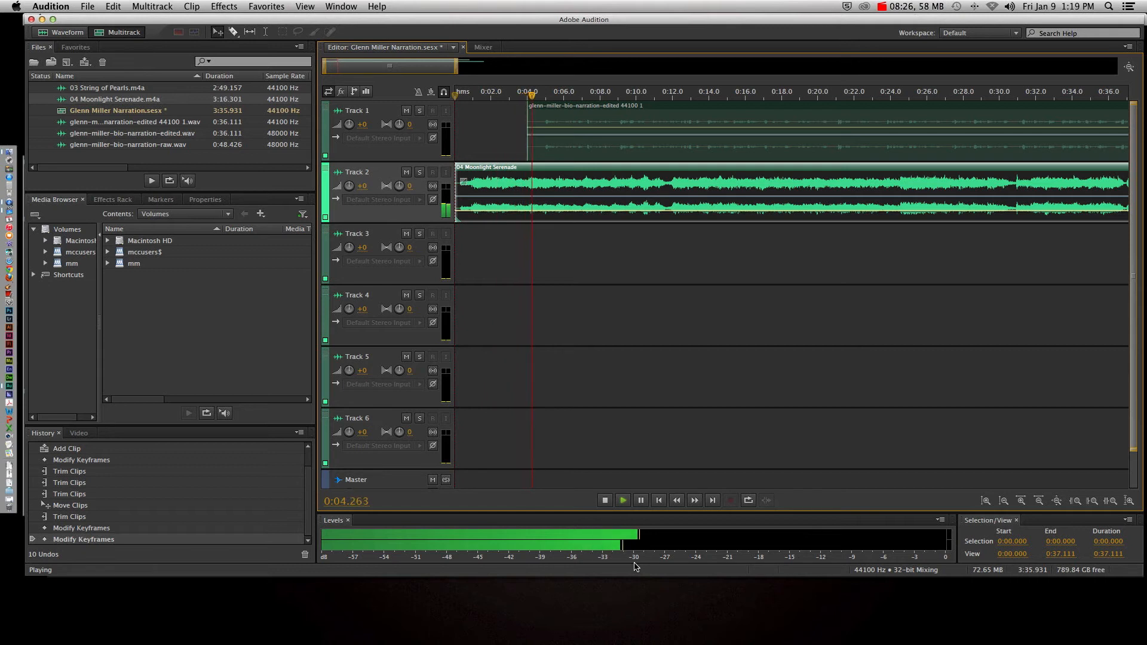
key("space")
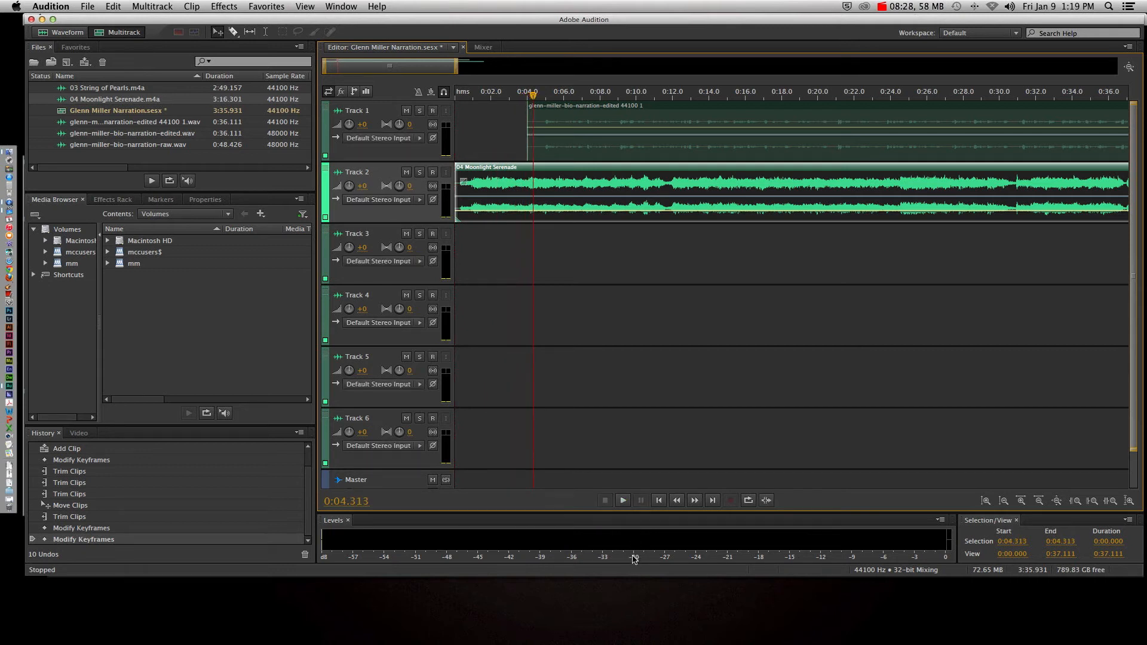
Mute Track 2 and play the narration alone from about 0:04 to check its level
left_click(407, 173)
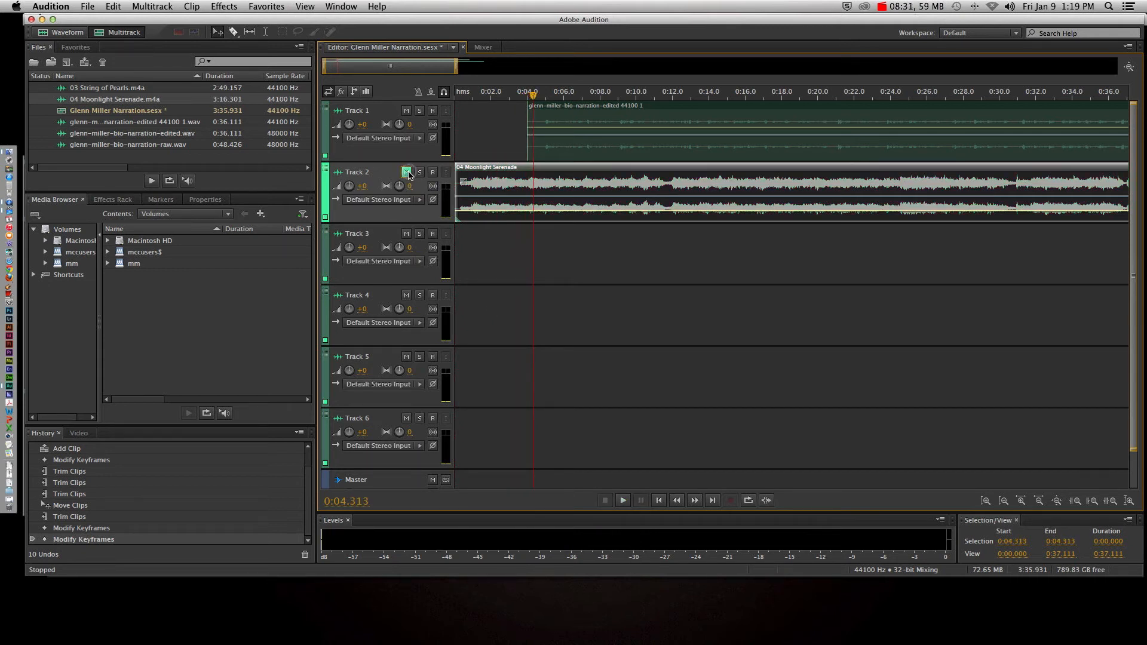
left_click(527, 95)
left_click(528, 96)
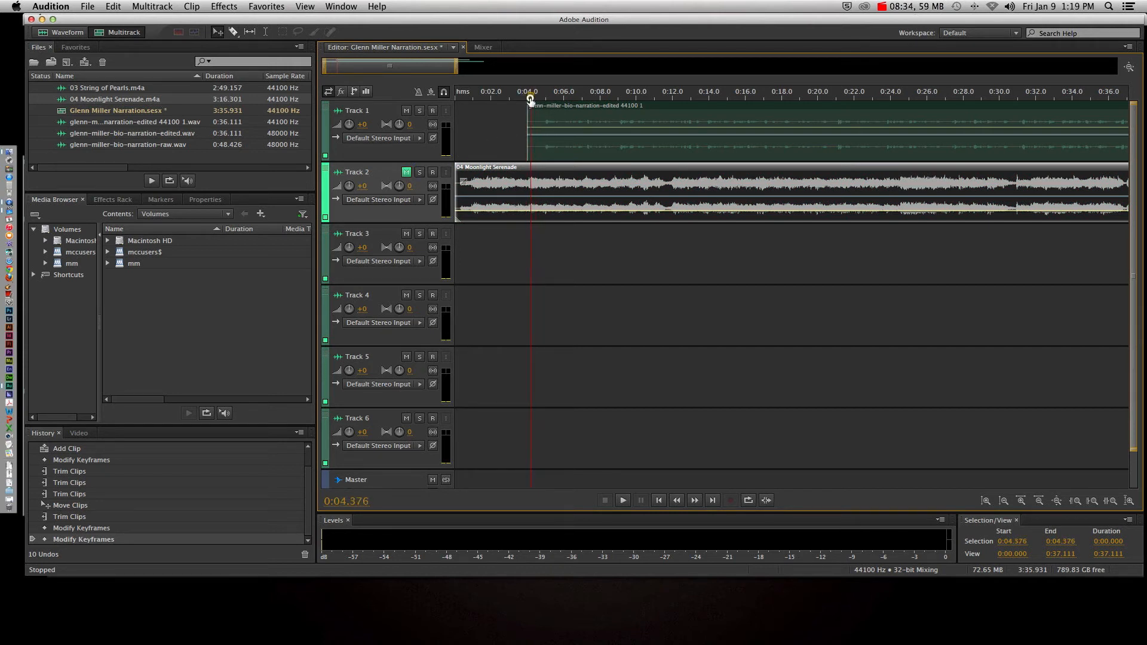
key("space")
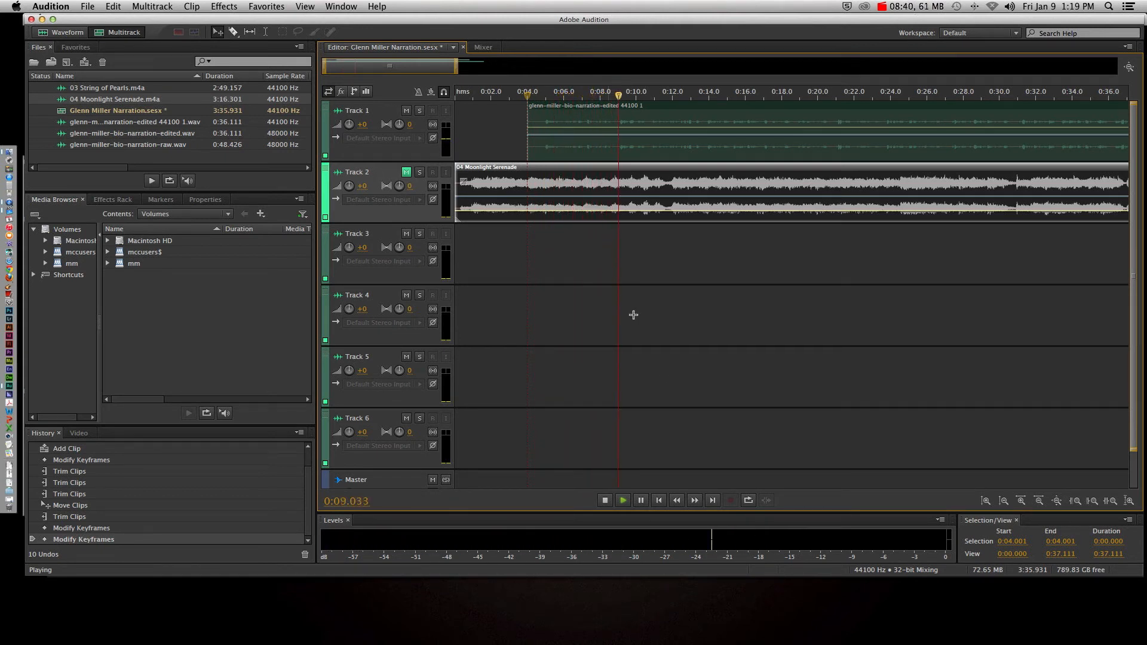
key("space")
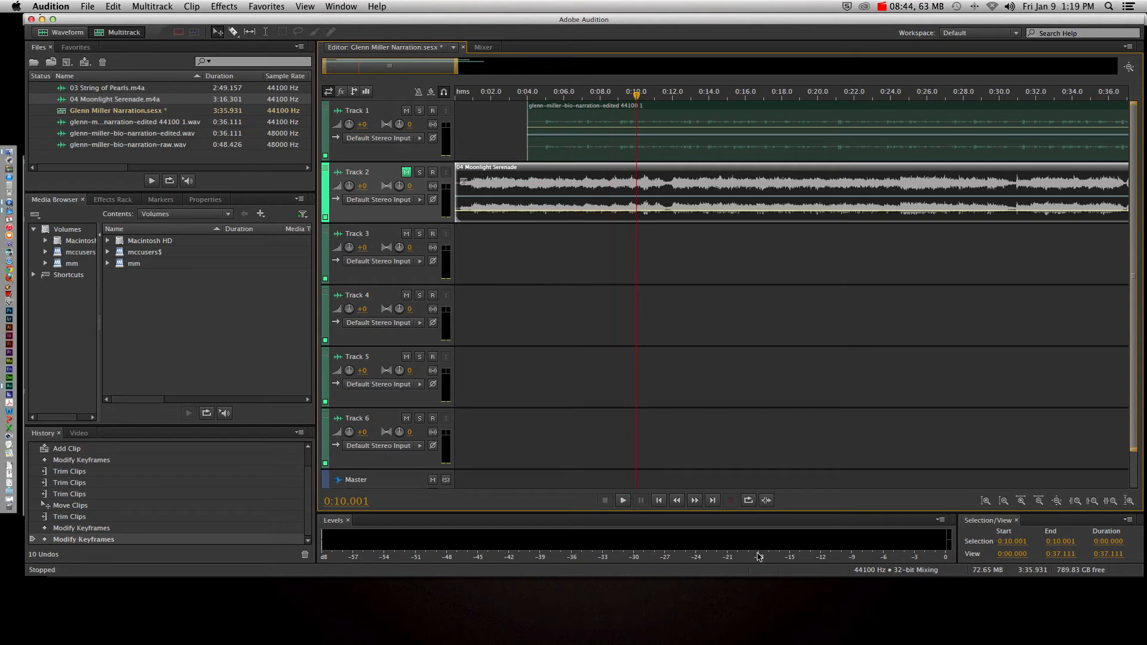
Unmute Track 2, raise the Moonlight Serenade clip's volume envelope slightly, and play the mix from the start
left_click_drag(636, 96, 452, 97)
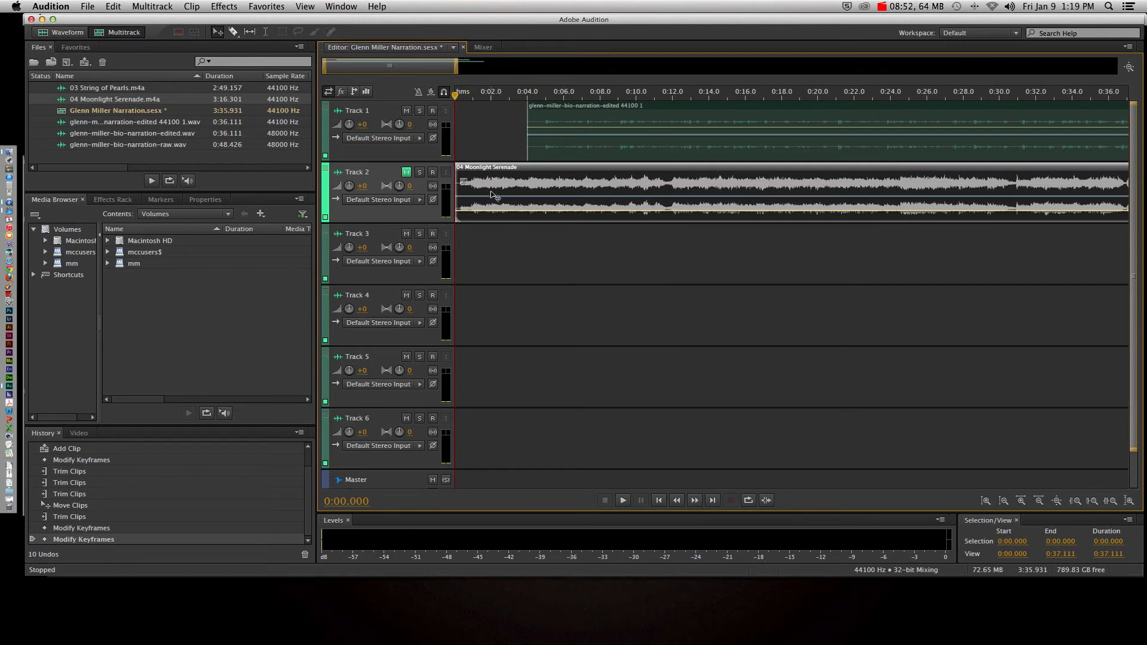
left_click(406, 172)
left_click_drag(466, 214, 465, 206)
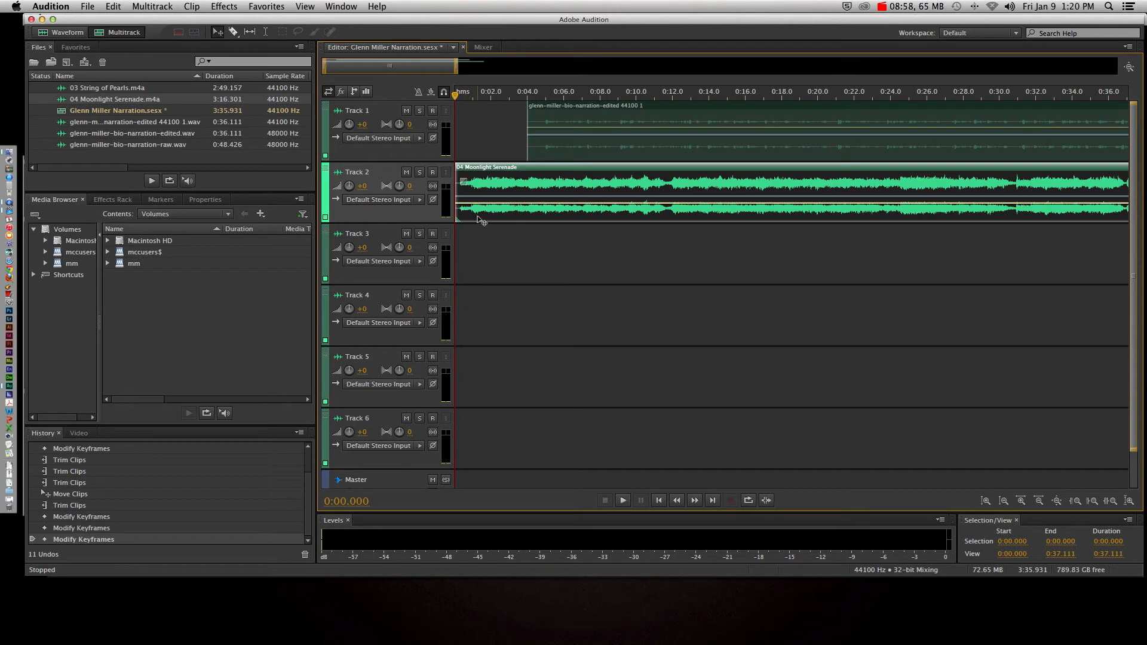
key("space")
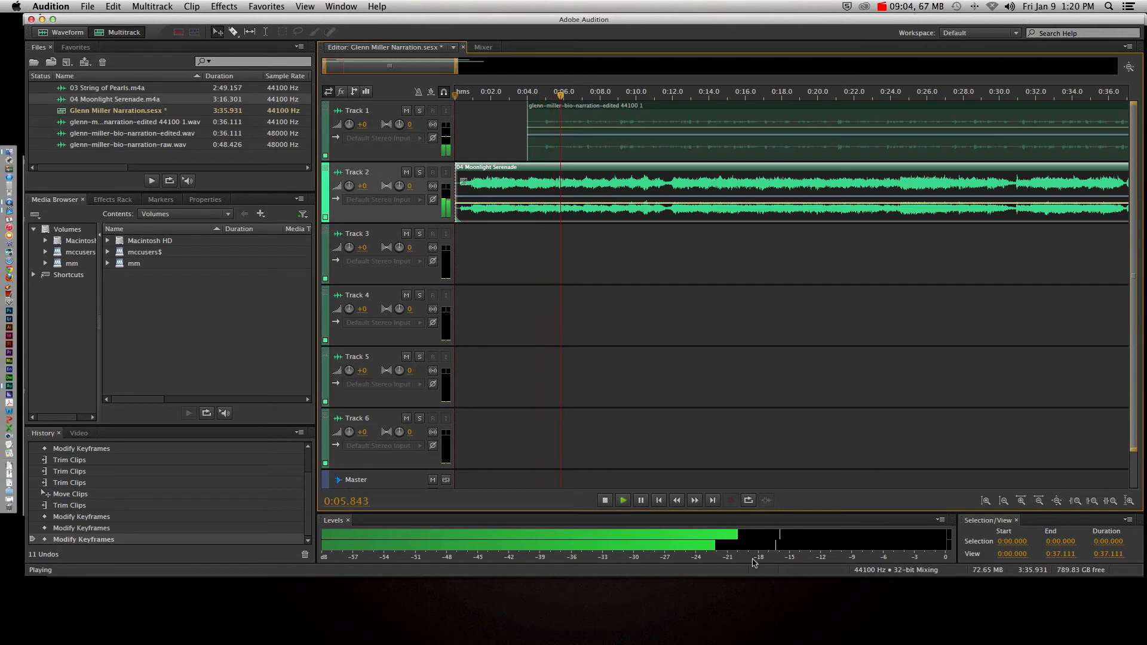
key("space")
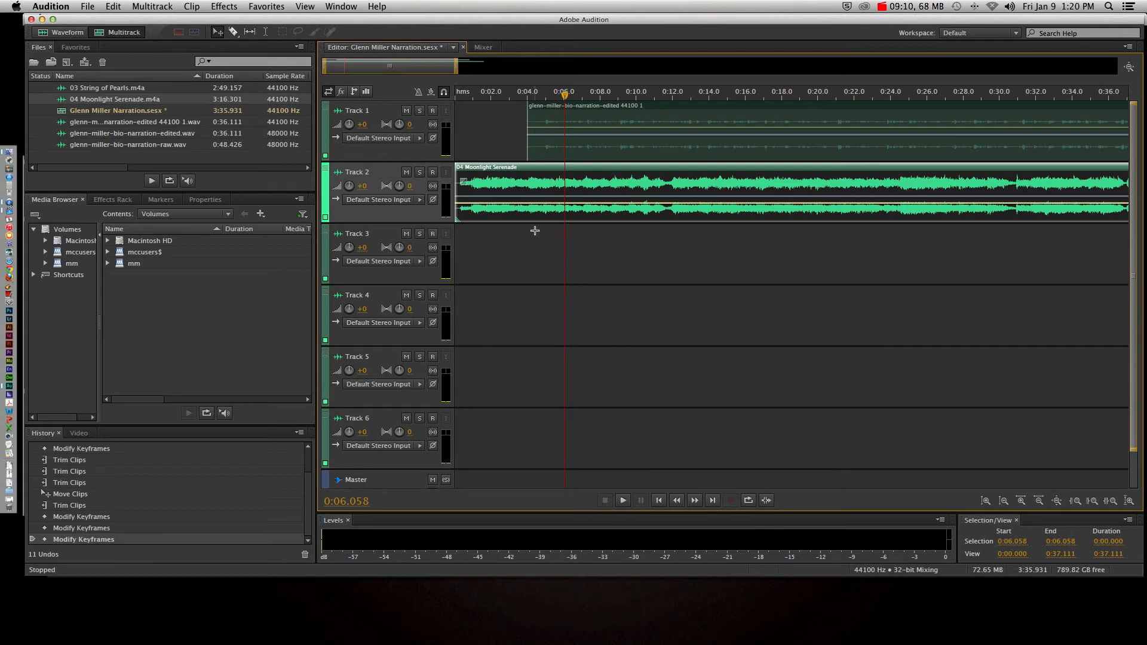
Lower the Moonlight Serenade clip's volume envelope slightly and play the mix from just before the narration begins
left_click(504, 206)
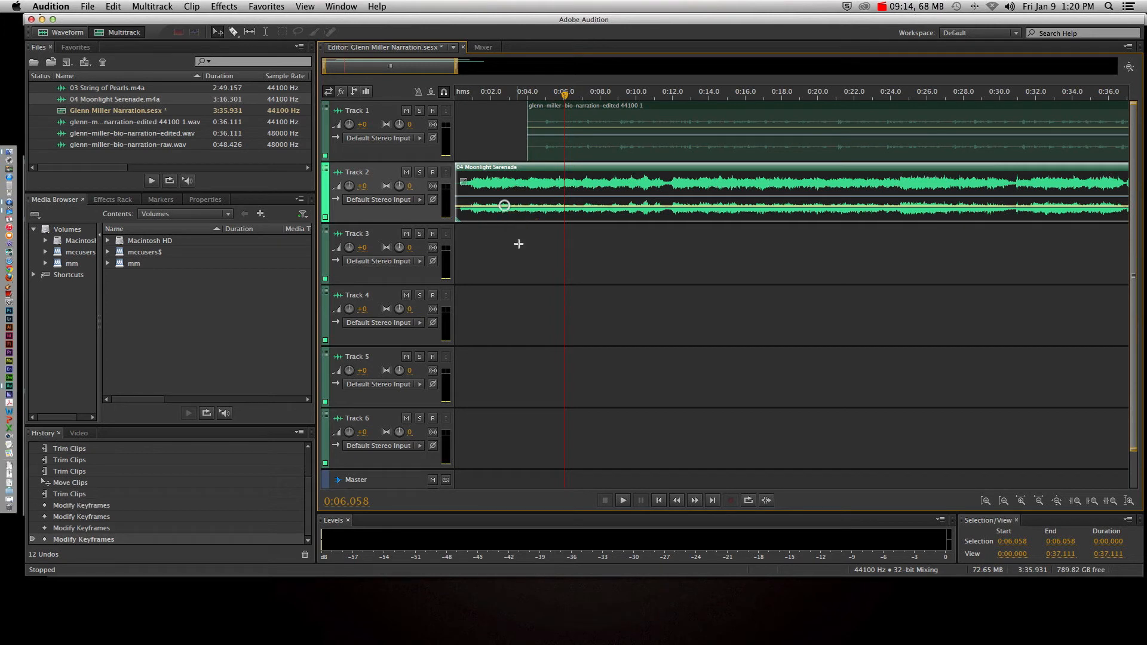
left_click_drag(563, 95, 522, 100)
key("space")
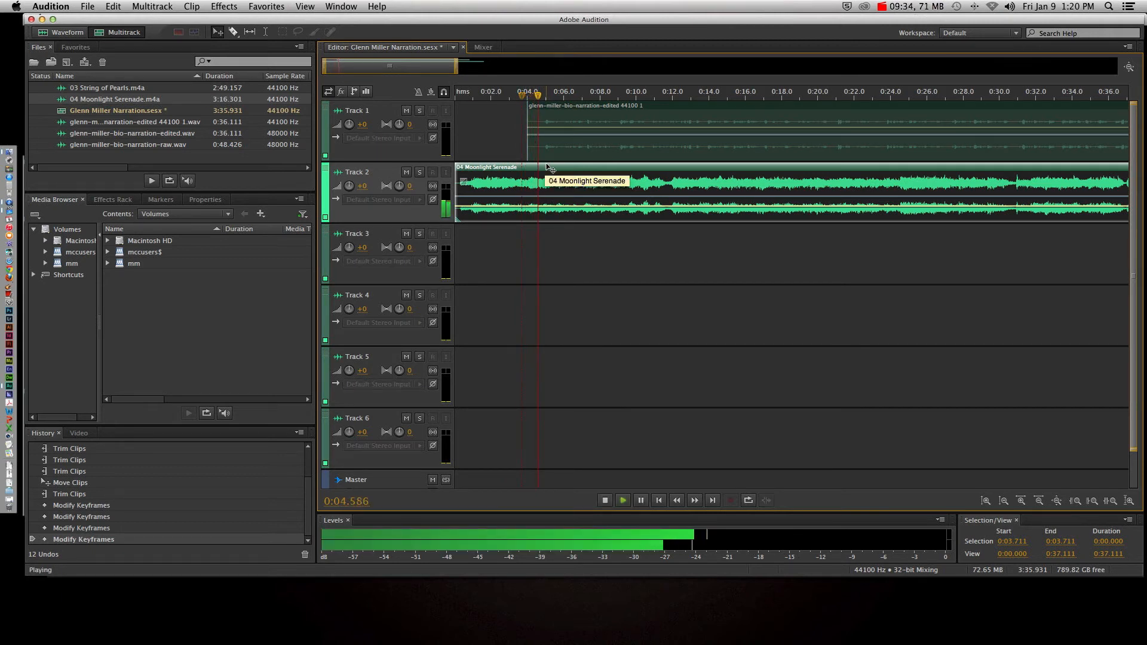
key("space")
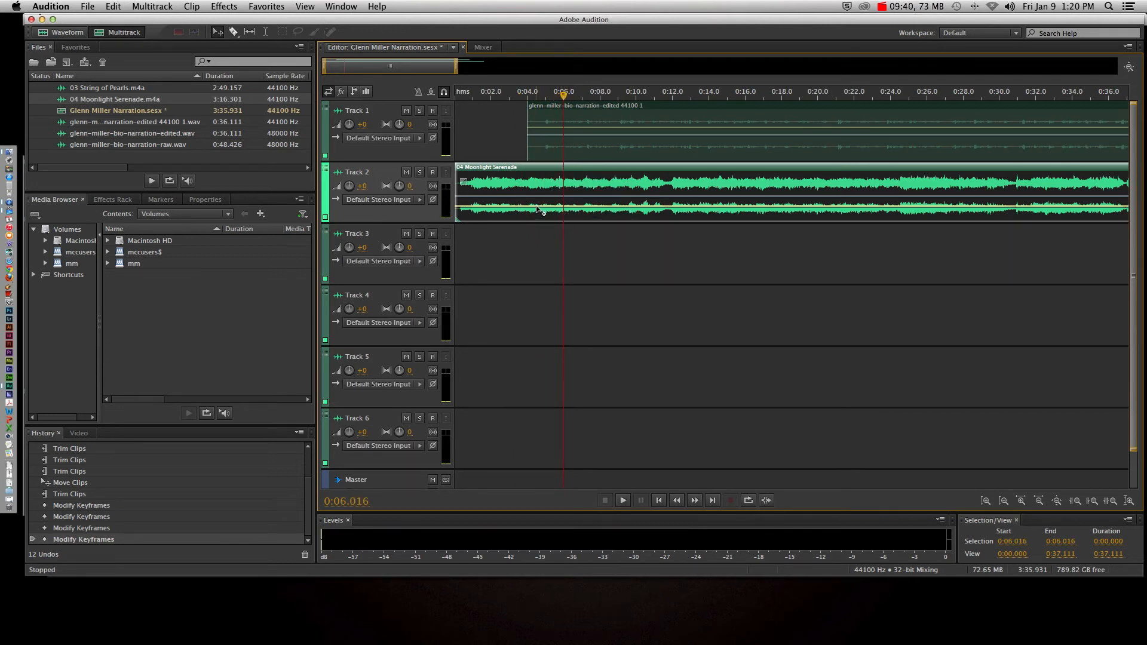
Nudge the Moonlight Serenade envelope up and add volume keyframes at about 0:04 and 0:05, pulling the second near the clip's bottom
left_click_drag(536, 206, 536, 206)
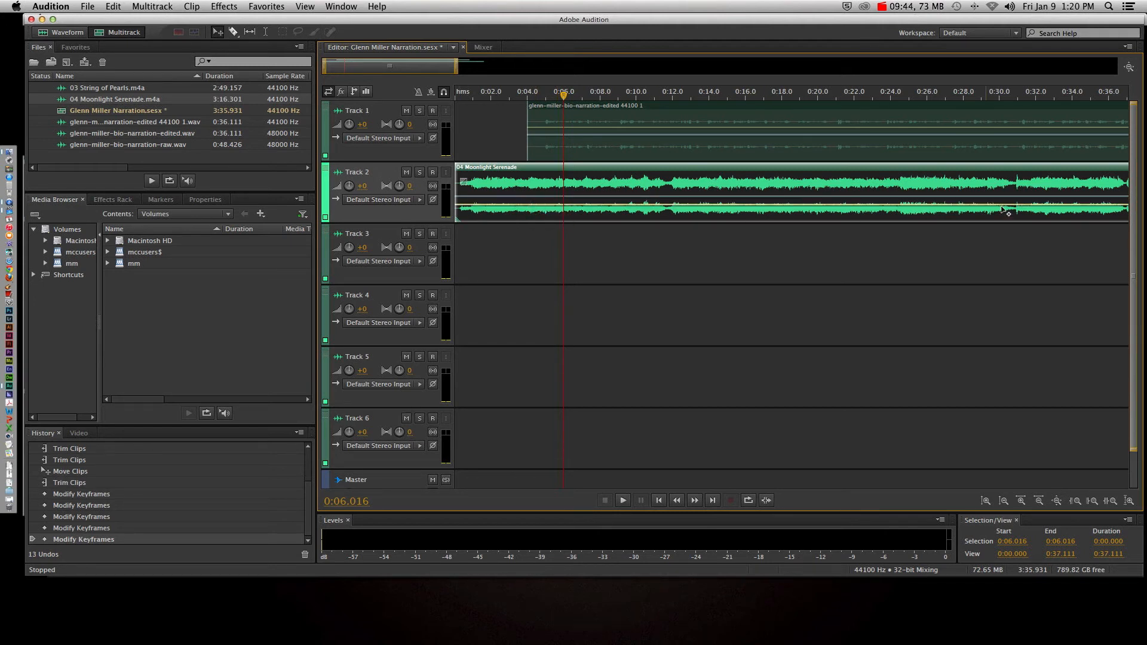
left_click(524, 205)
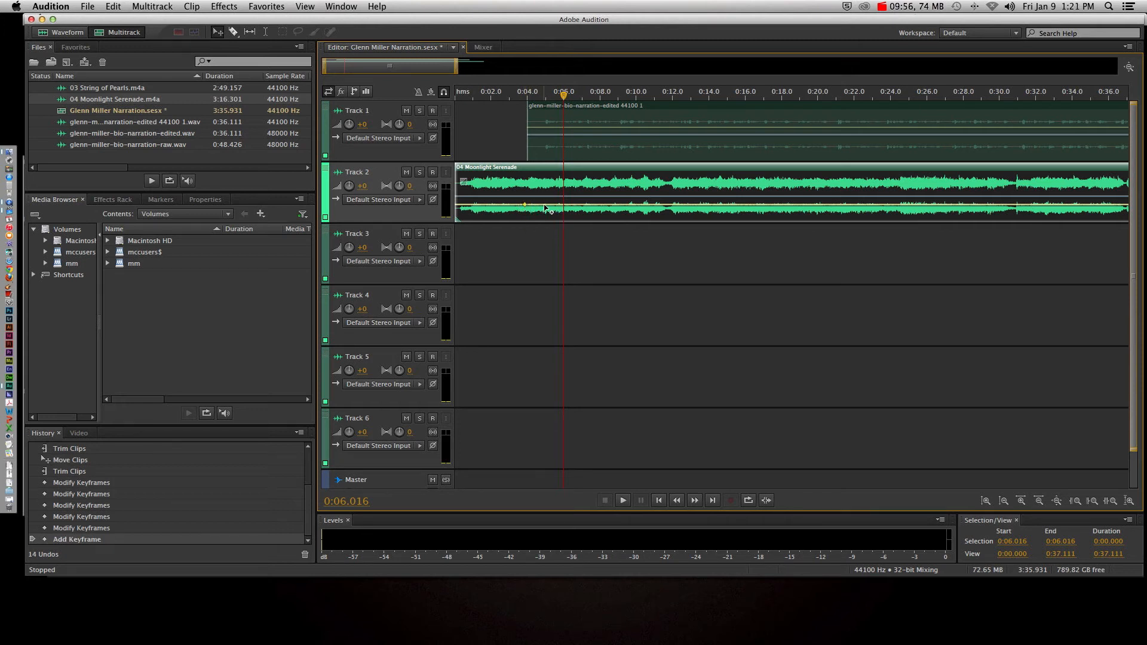
left_click(544, 205)
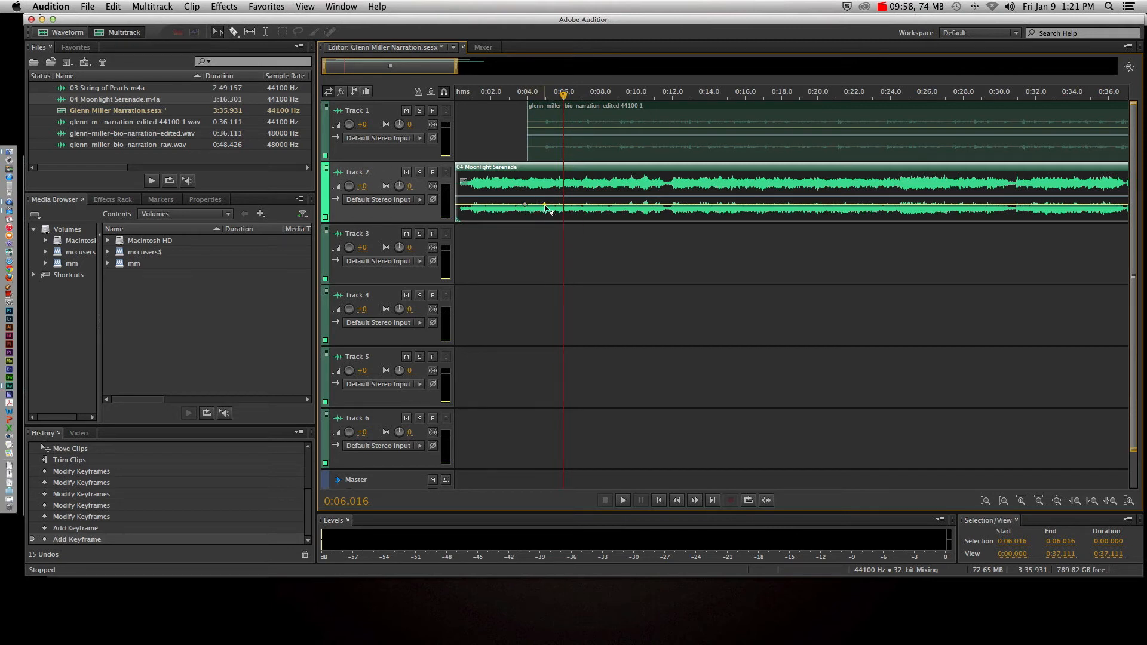
mouse_move(544, 206)
mouse_move(546, 208)
left_click_drag(544, 205, 544, 218)
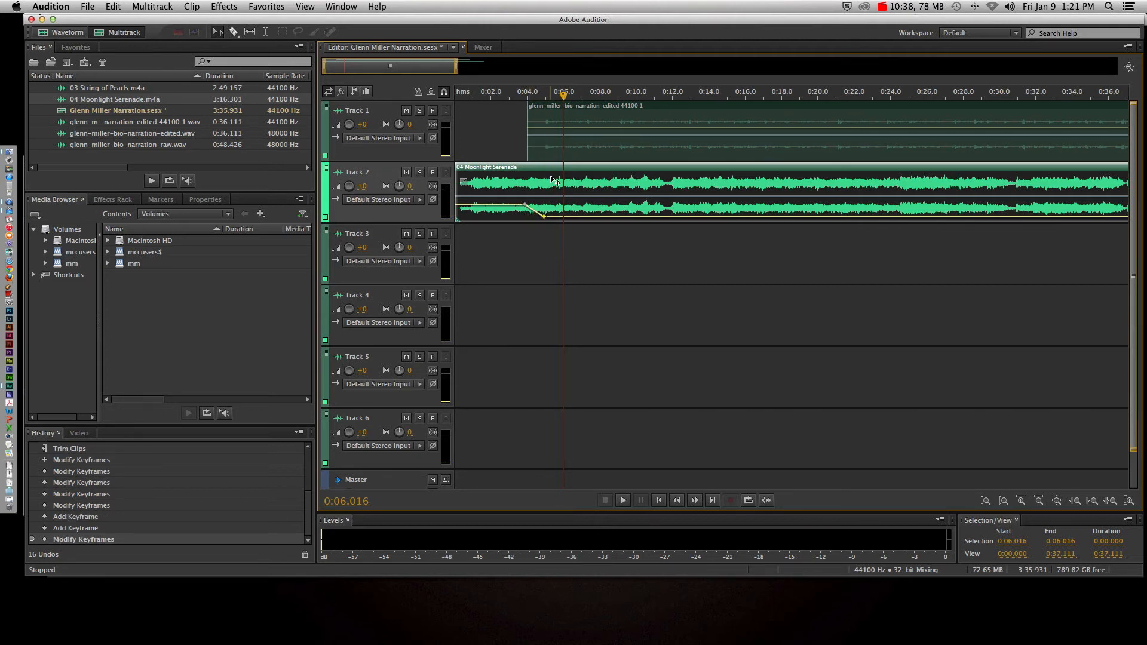
Play the mix from about 0:02 to check the music's volume drop under the narration
left_click_drag(563, 95, 498, 96)
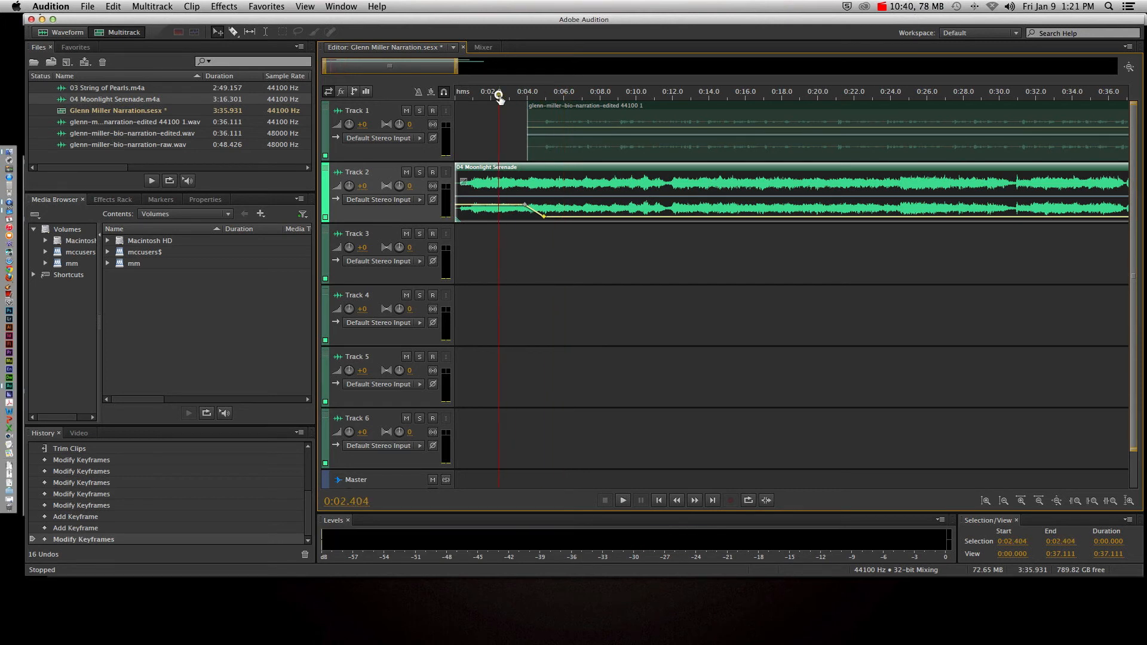
key("space")
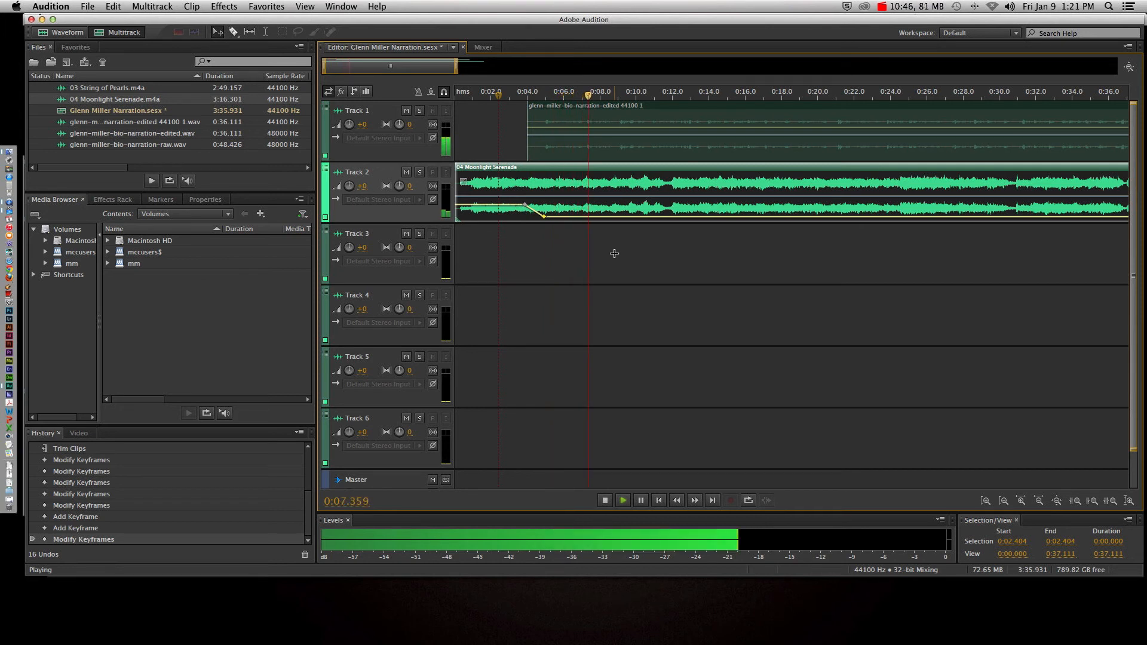
key("space")
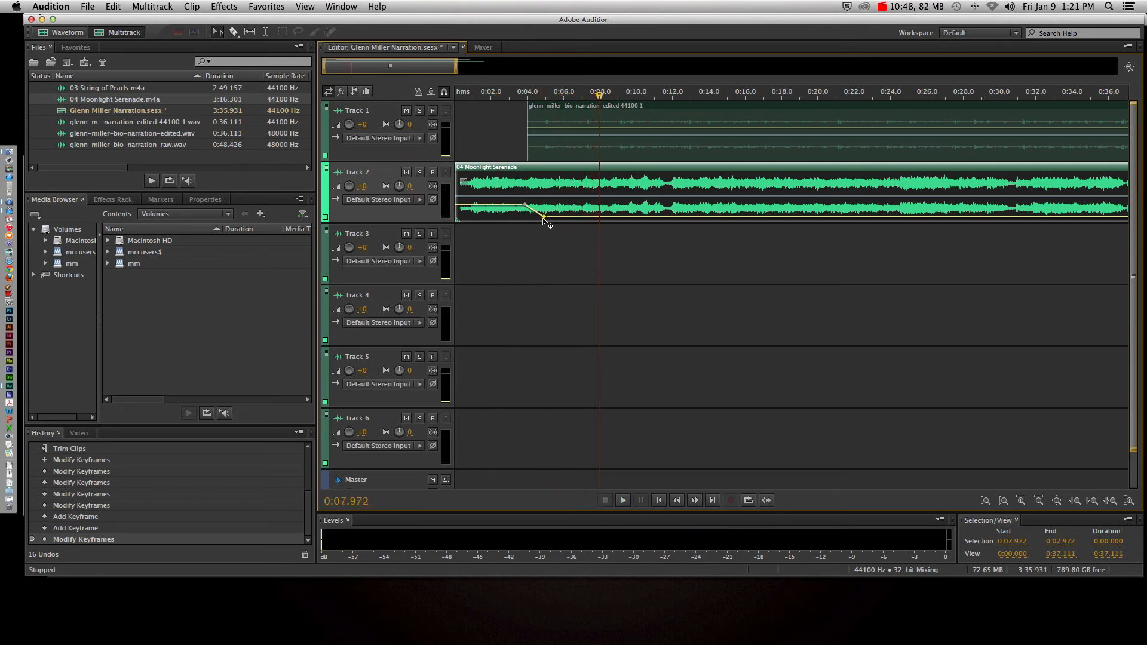
Lower the music's volume keyframes at about 0:04 and 0:05 slightly and play the mix from the start
mouse_move(544, 218)
left_click_drag(544, 217, 526, 207)
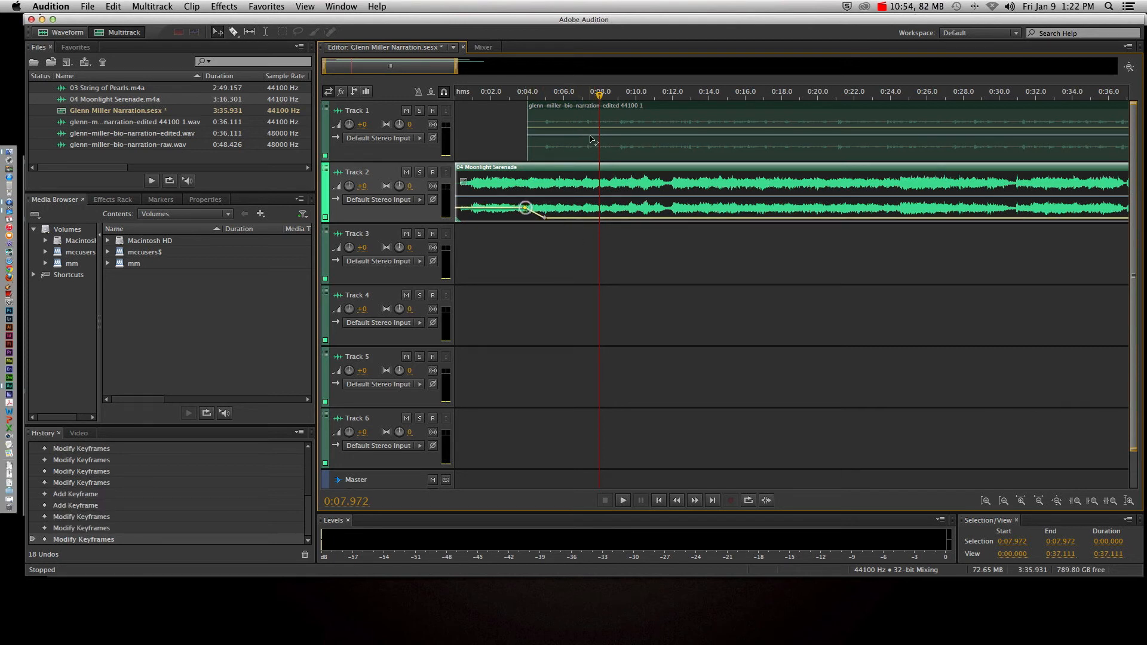
left_click_drag(597, 98, 458, 95)
key("space")
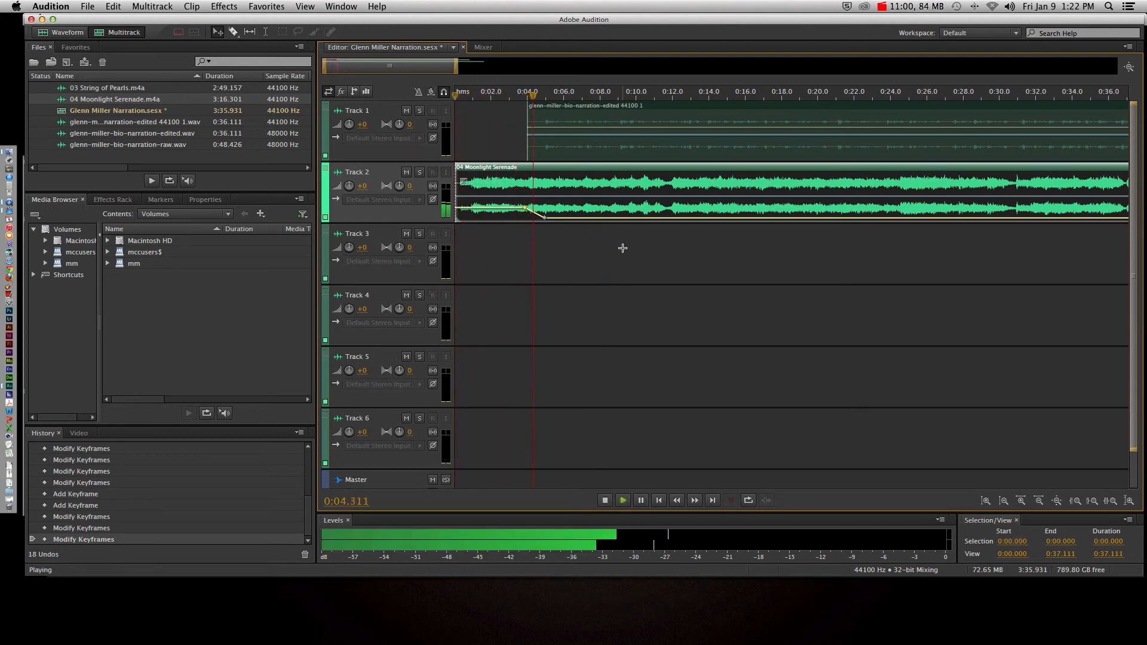
key("space")
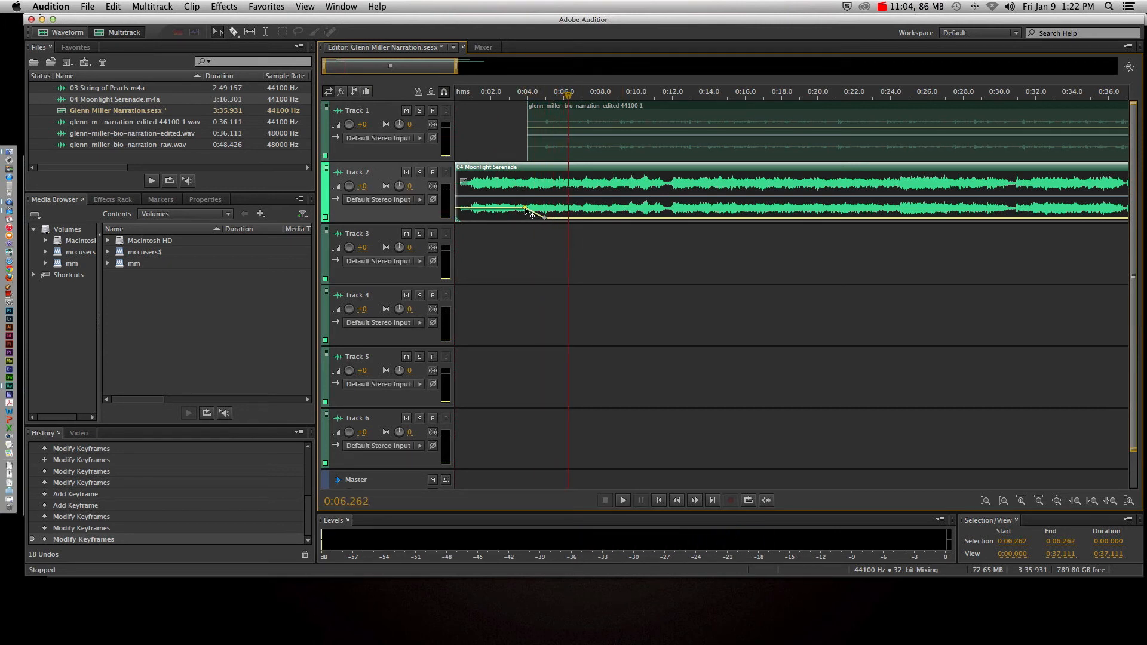
Play the mix from about 0:06 to about 0:12 to check the music level beneath the narration
mouse_move(526, 209)
left_click_drag(526, 210, 544, 218)
key("space")
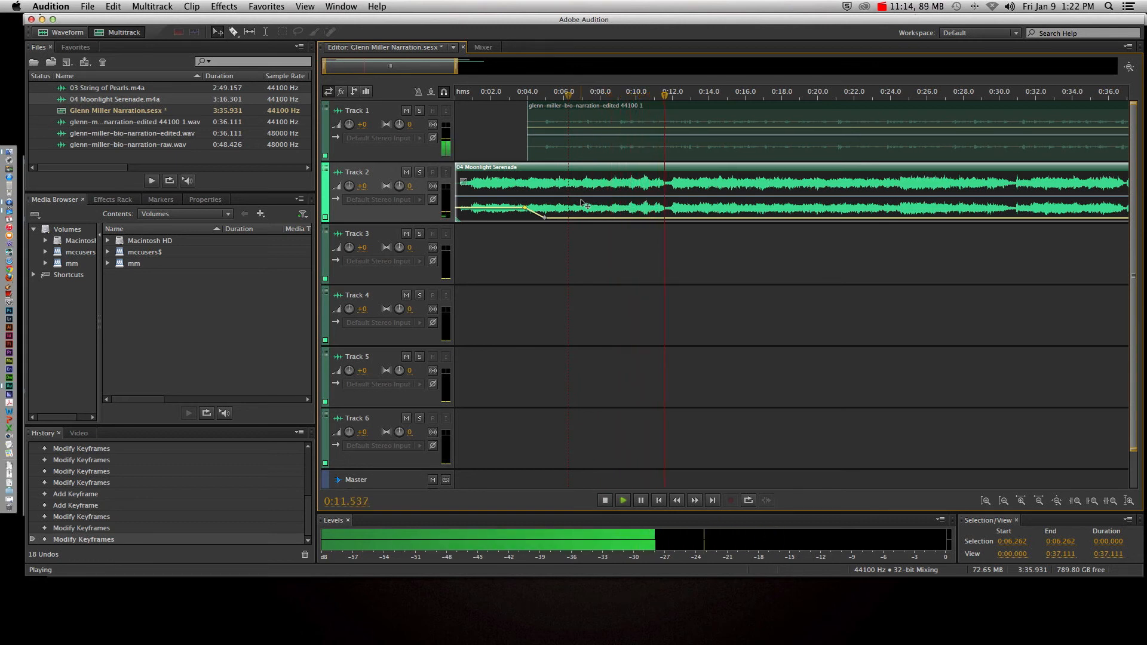
key("space")
Play the end of the narration from about 0:38 to 0:40 to find where the music should rise
scroll(774, 246, "right", 10)
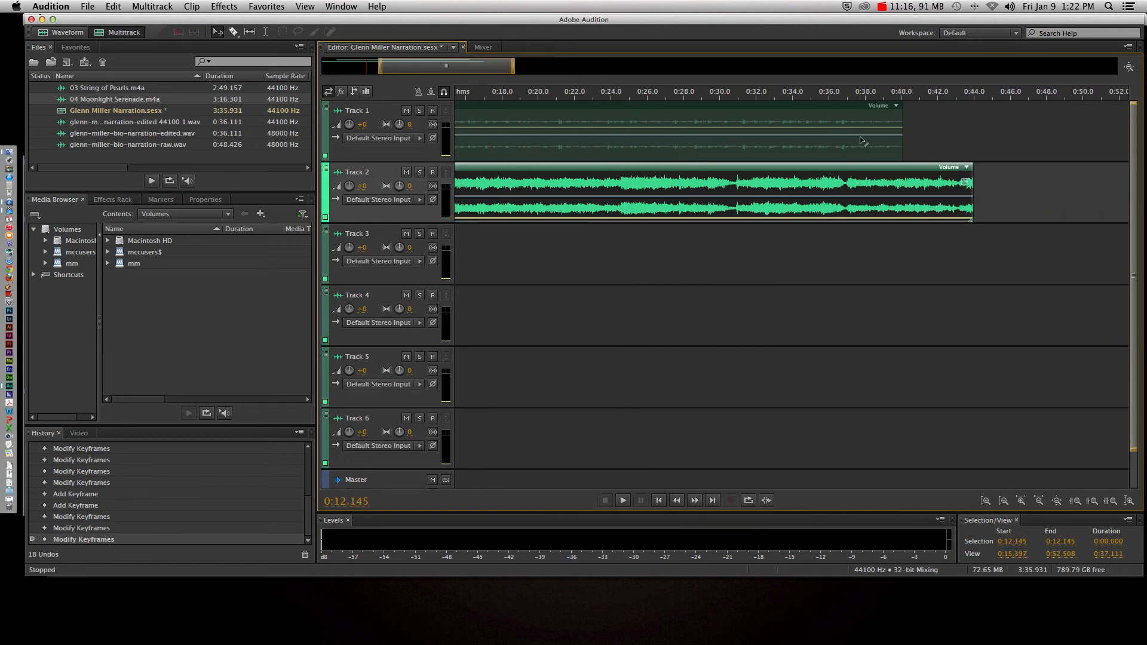
left_click(878, 95)
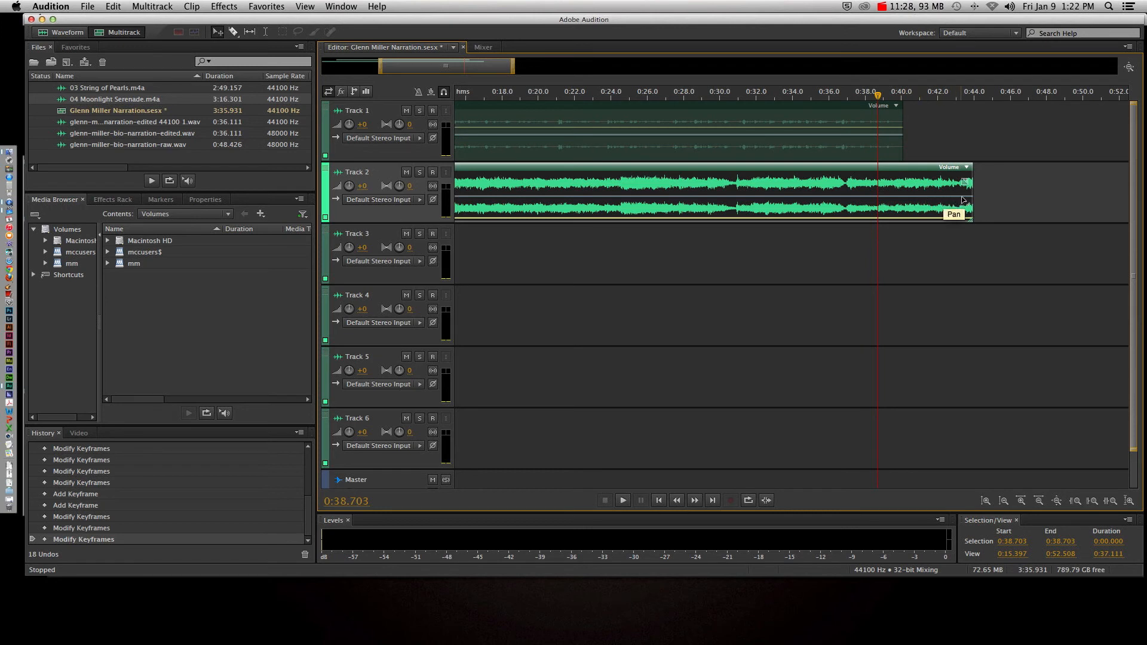
key("space")
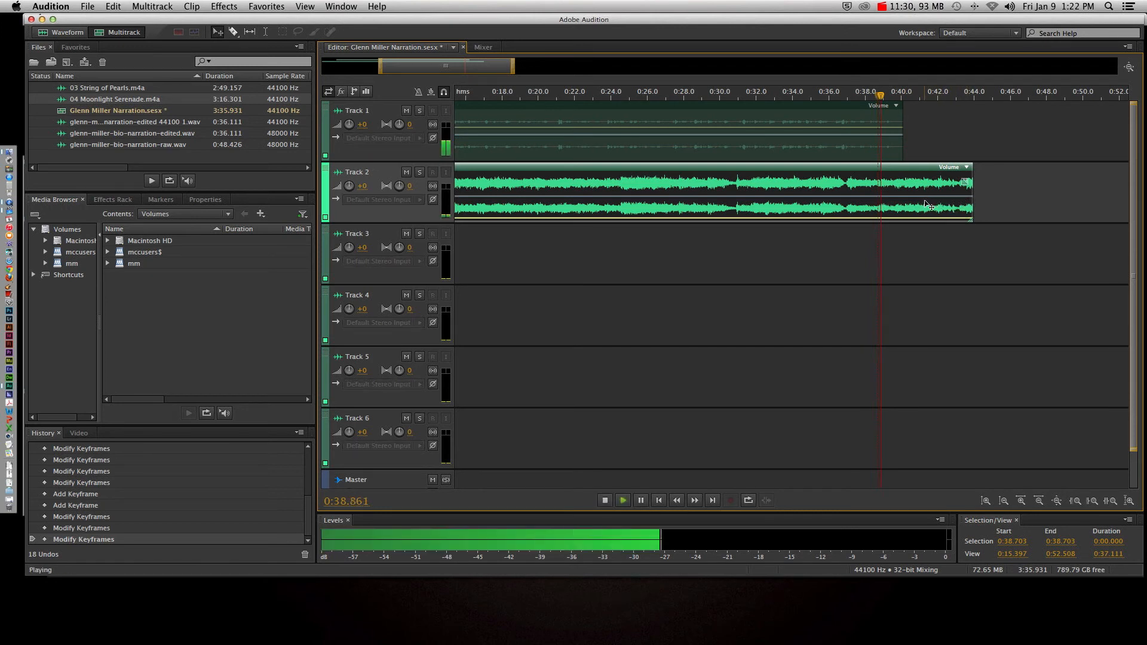
key("space")
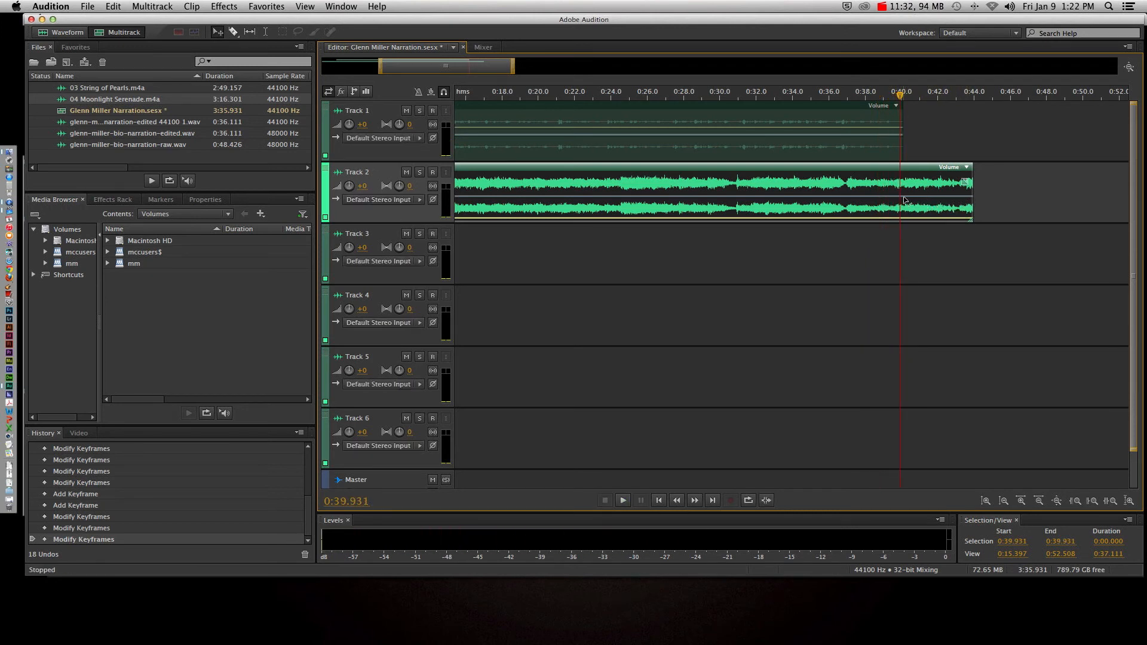
Add two Moonlight Serenade volume keyframes near 0:40, raise the second to the clip's middle, and set the playhead to about 0:38
left_click(895, 219)
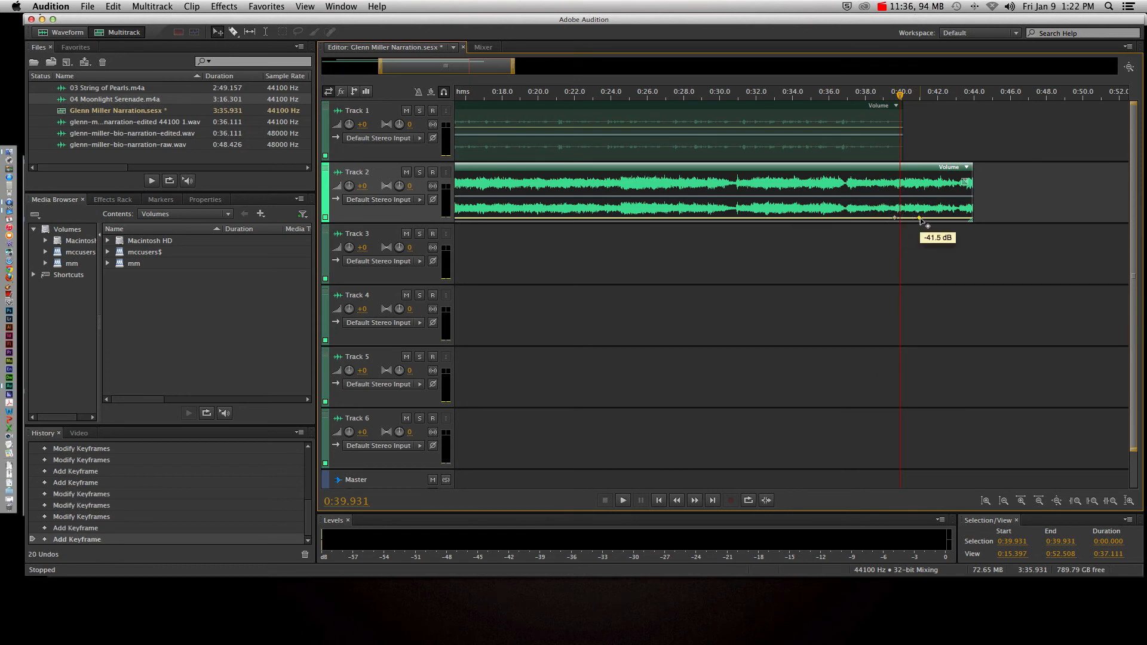
left_click_drag(904, 219, 901, 196)
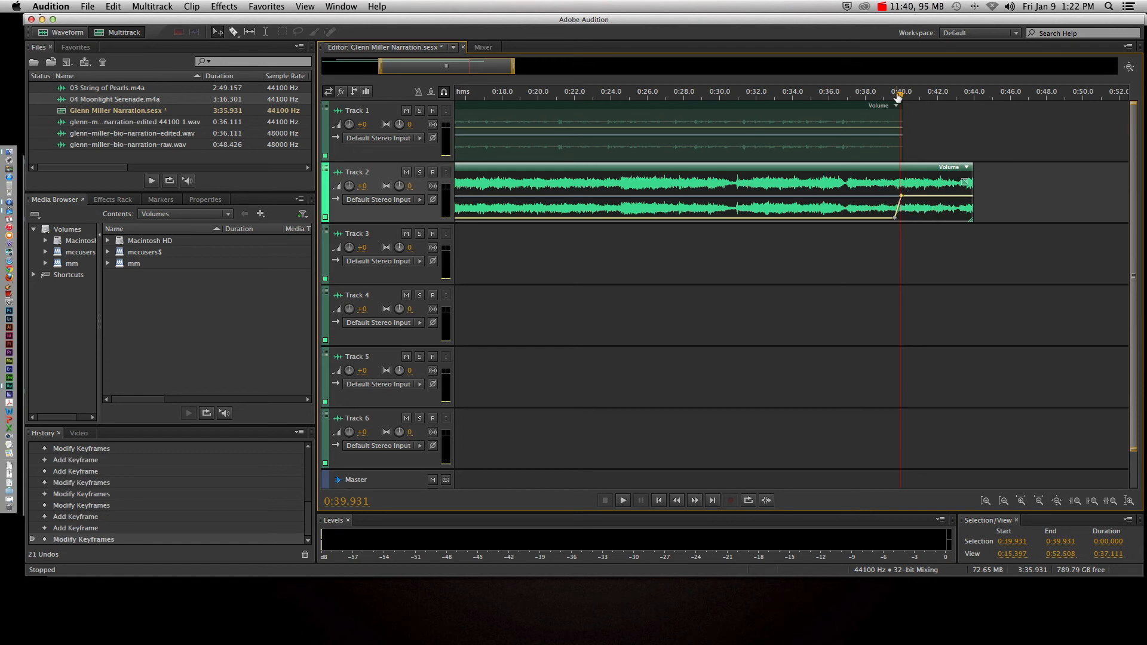
left_click_drag(900, 94, 862, 98)
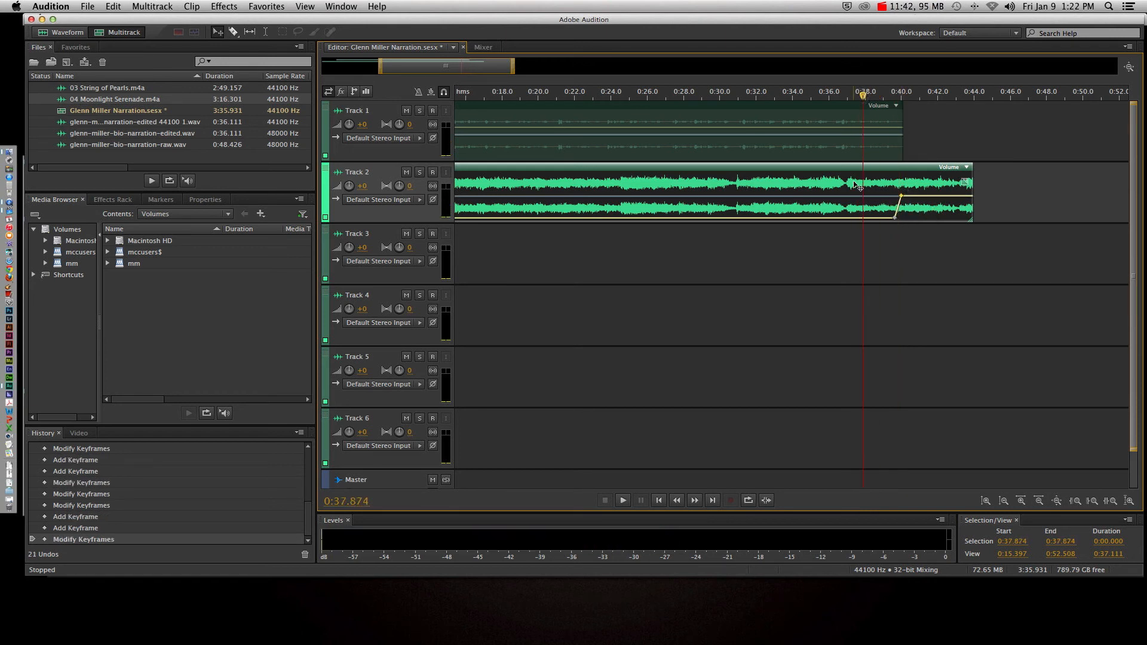
Shift the raised Moonlight Serenade volume keyframe to about 0:41 for a slower fade-up, auditioning the transition from about 0:38
key("space")
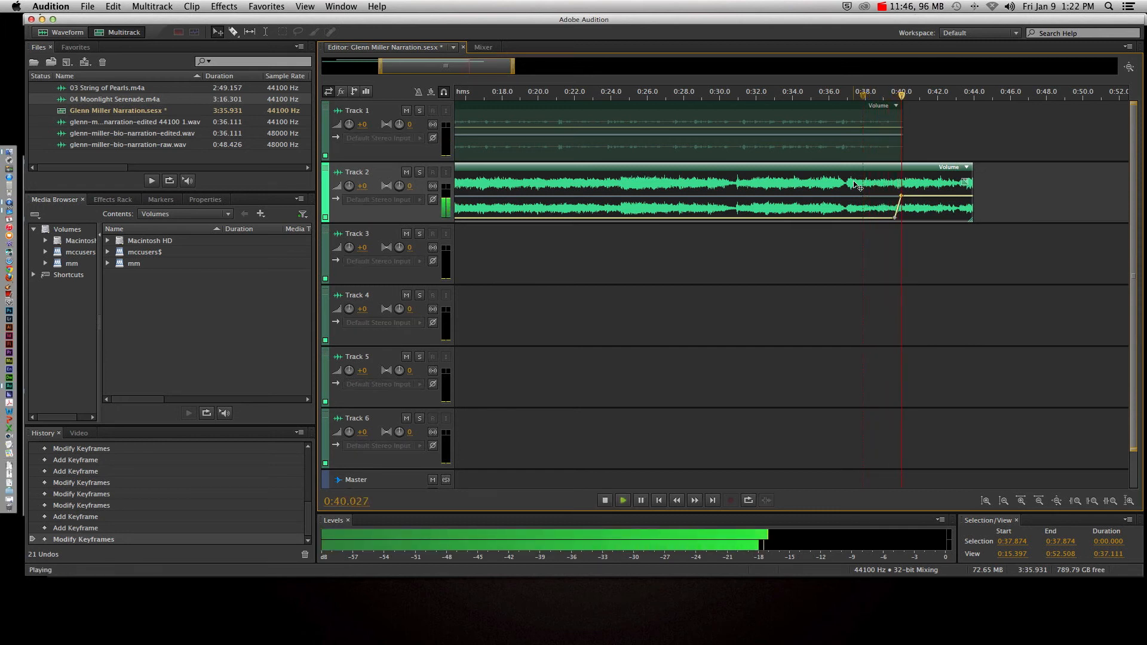
key("space")
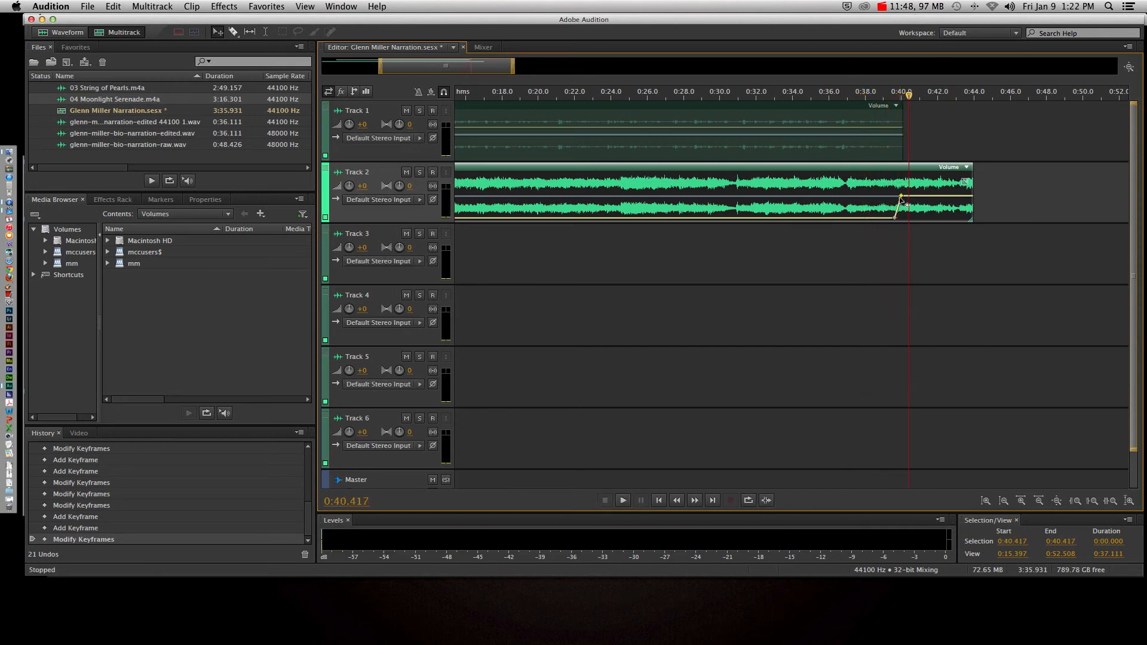
left_click_drag(901, 196, 925, 197)
left_click_drag(909, 94, 860, 94)
key("space")
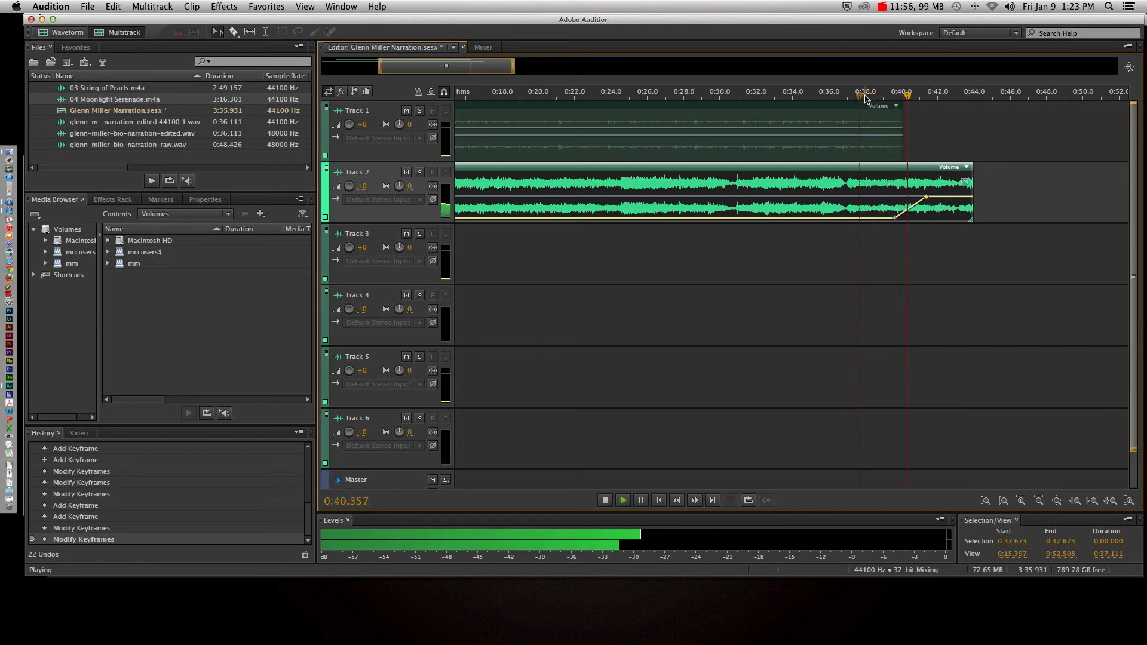
key("space")
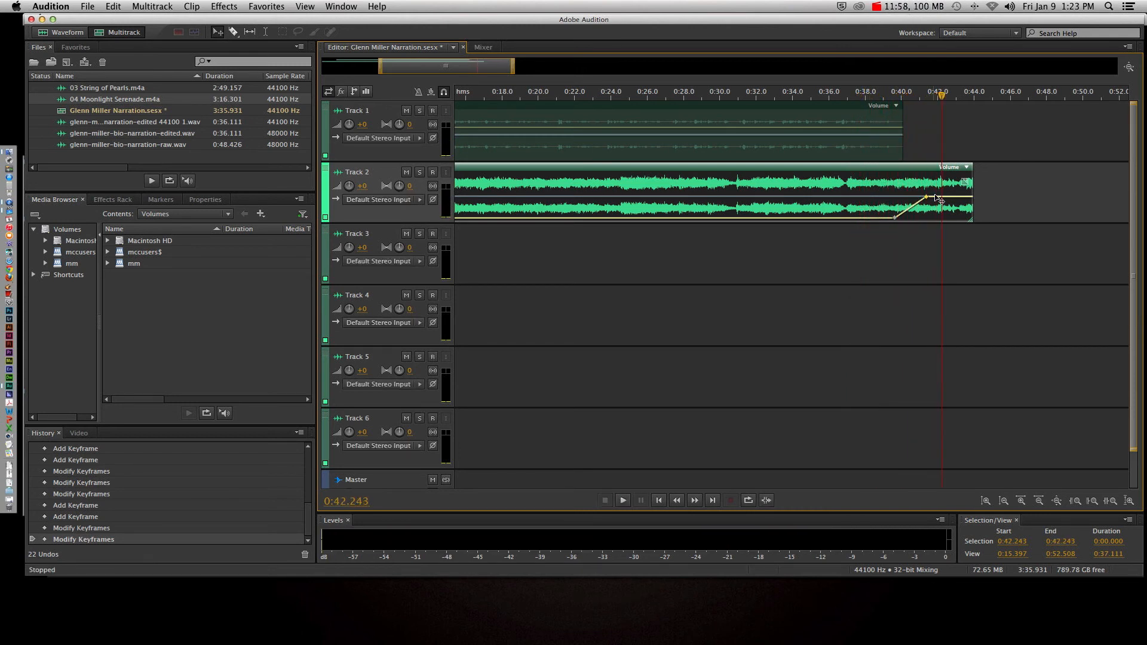
Lower the Moonlight Serenade volume keyframe at about 0:41 to about -14.1 dB and play the ending from about 0:38
left_click_drag(926, 199, 926, 207)
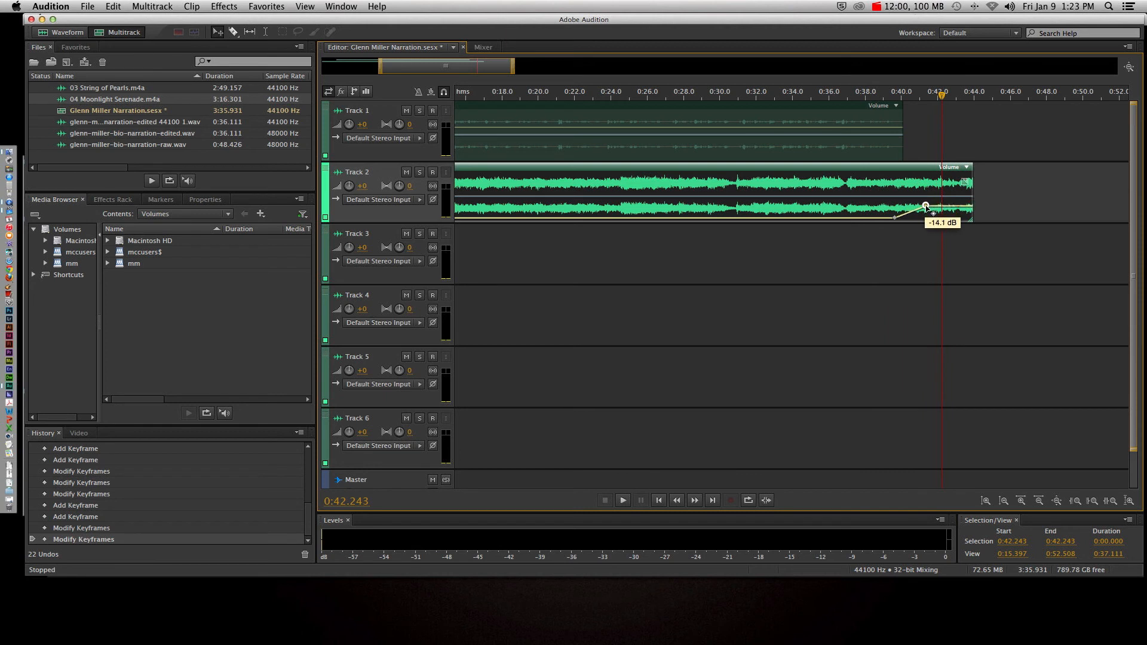
left_click(862, 96)
key("space")
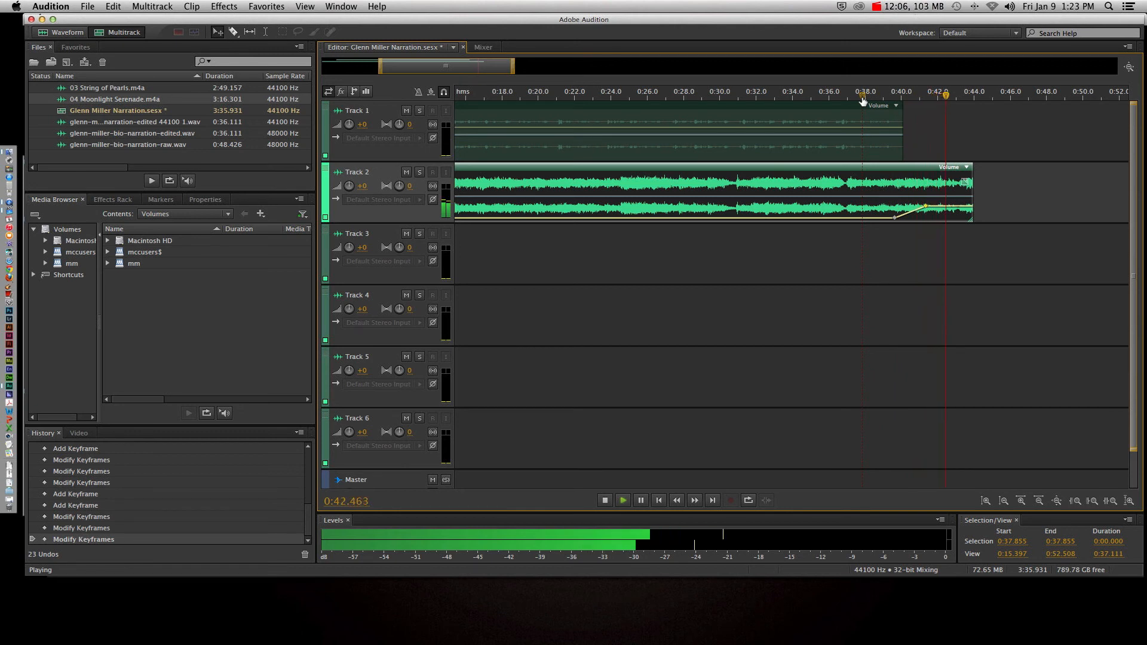
key("space")
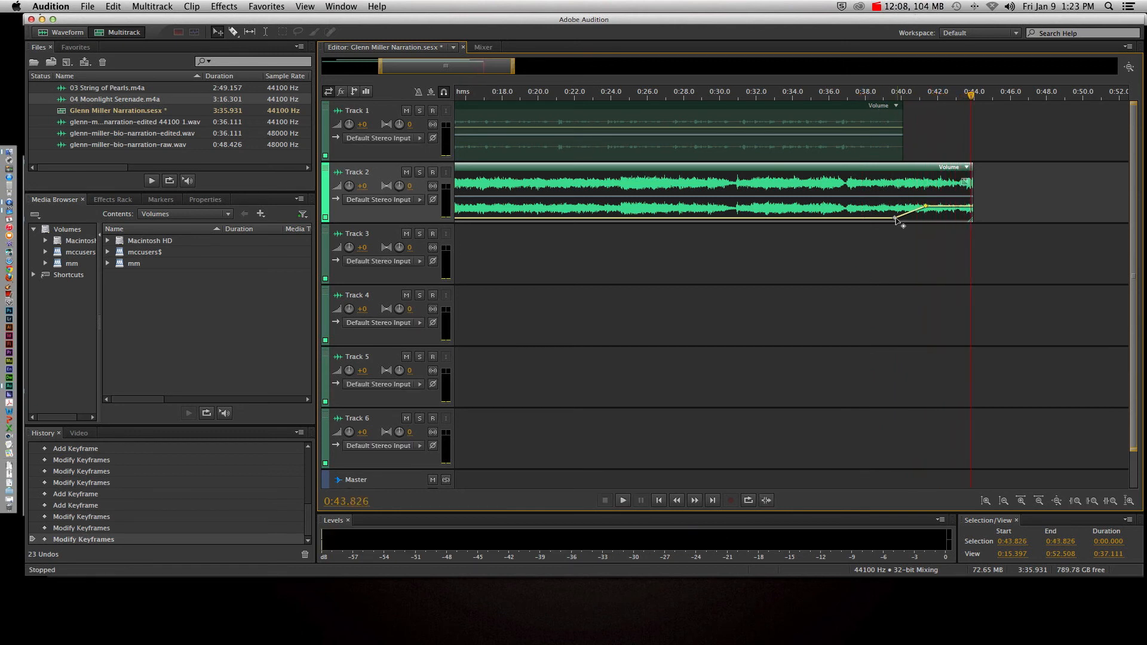
Return to the beginning of the session and place the playhead at about 0:02
scroll(836, 215, "left", 10)
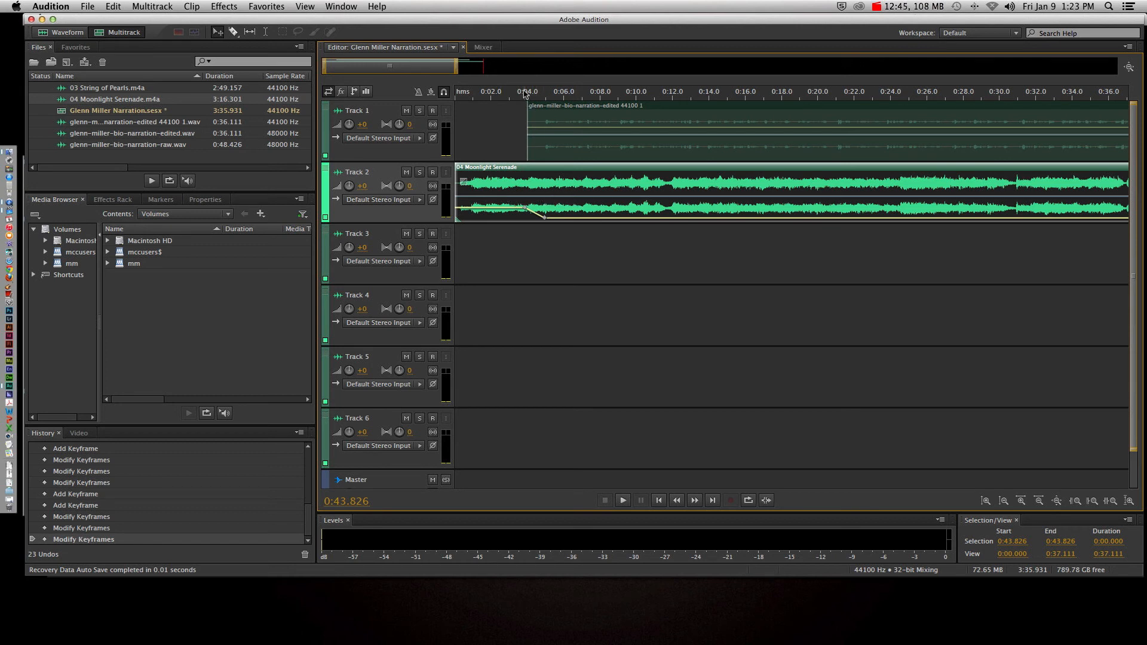
left_click_drag(524, 93, 454, 94)
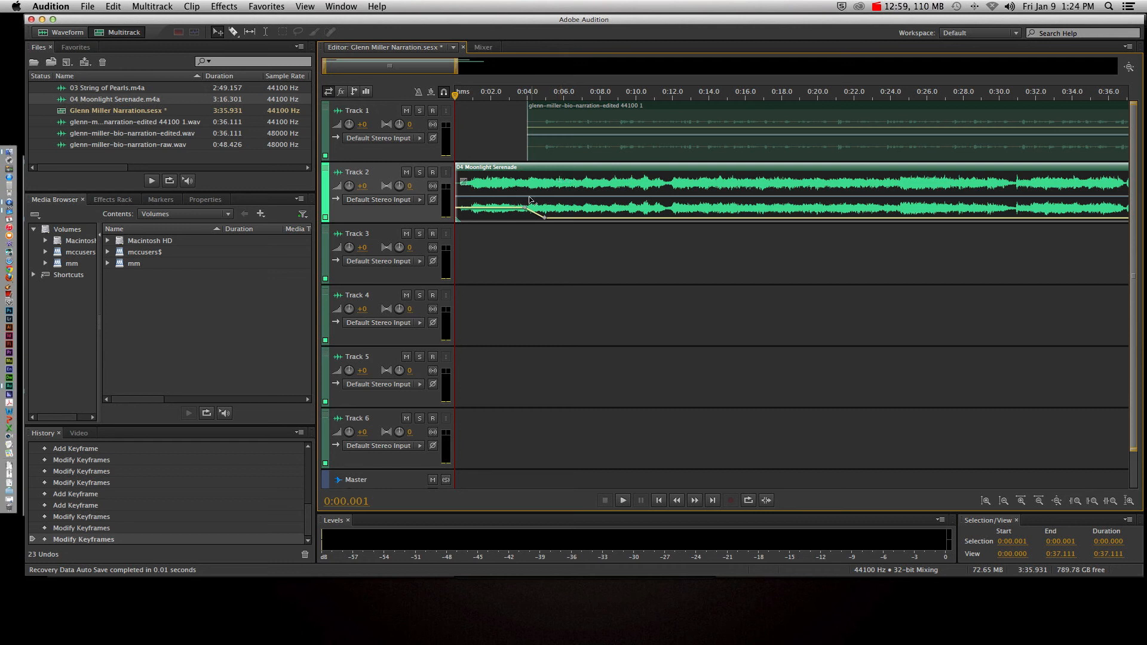
left_click(491, 98)
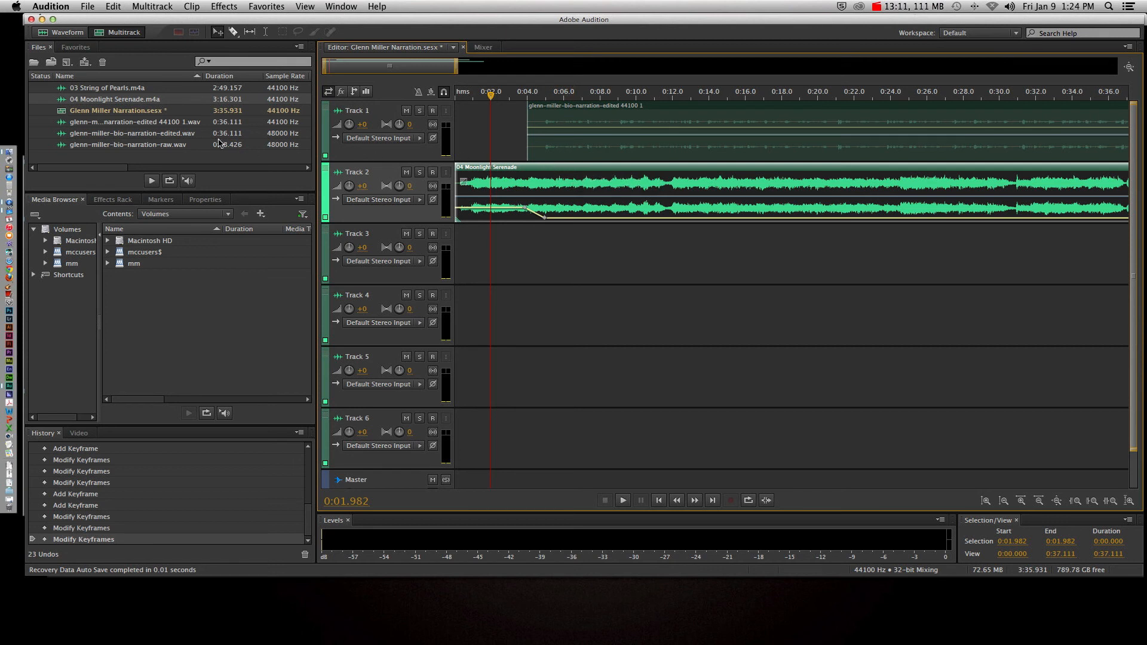
left_click(135, 114)
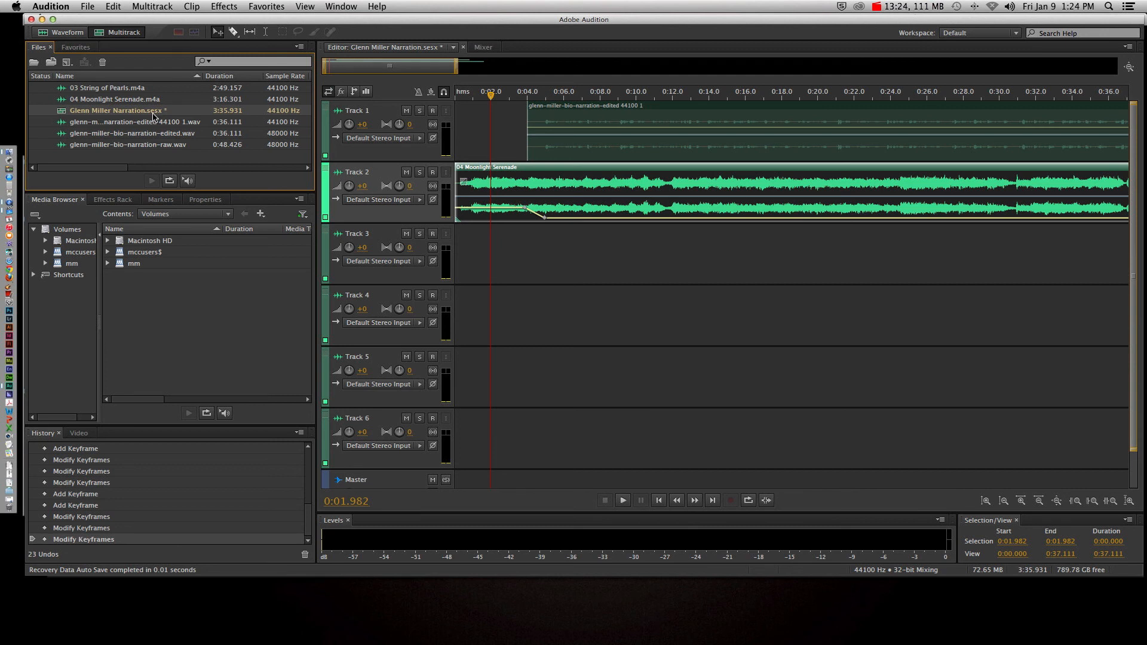
left_click(90, 7)
mouse_move(160, 220)
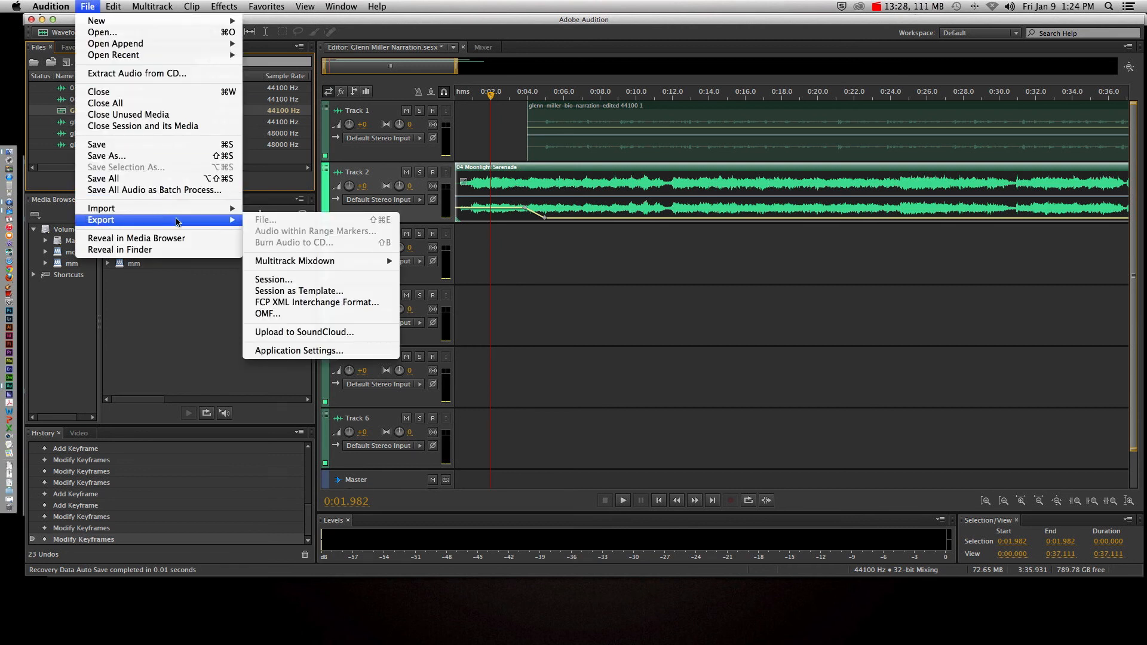
mouse_move(293, 262)
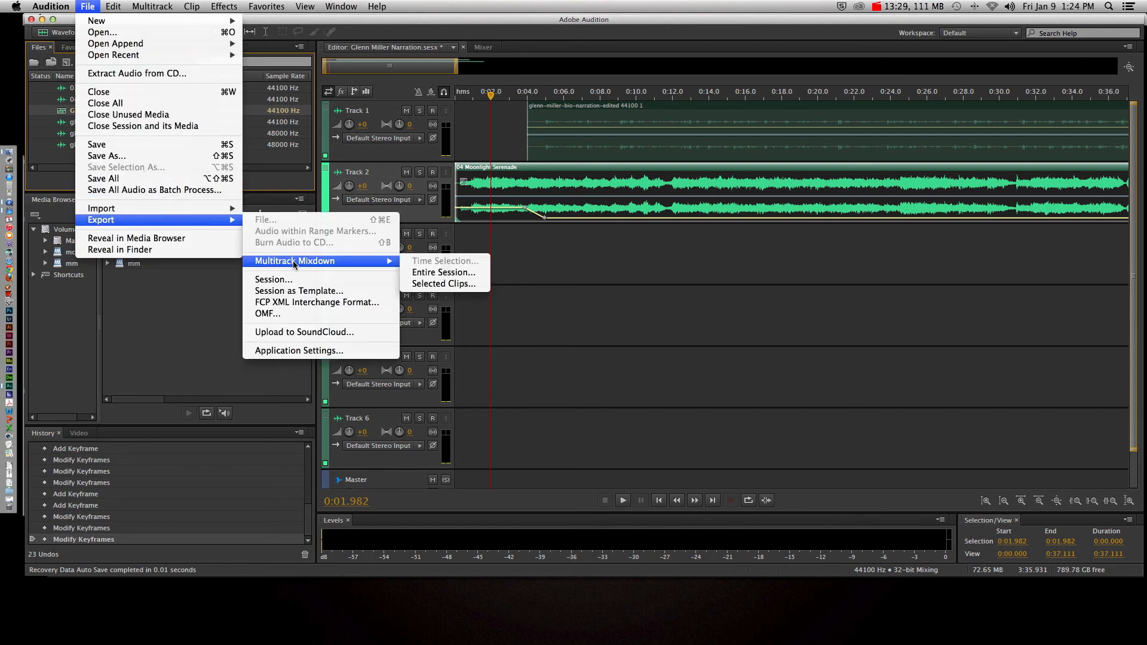
left_click(447, 274)
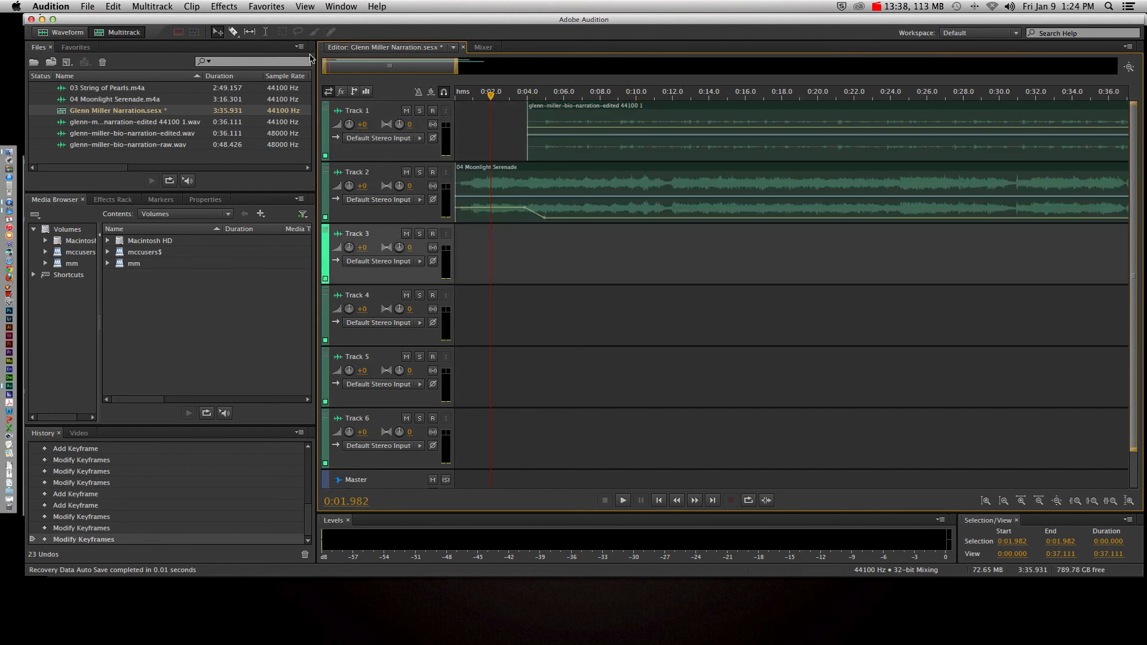
Export a multitrack mixdown of the entire session to the Documents folder in MP3 Audio format
mouse_move(323, 67)
left_mouse_down()
mouse_move(438, 66)
mouse_move(314, 66)
left_mouse_up()
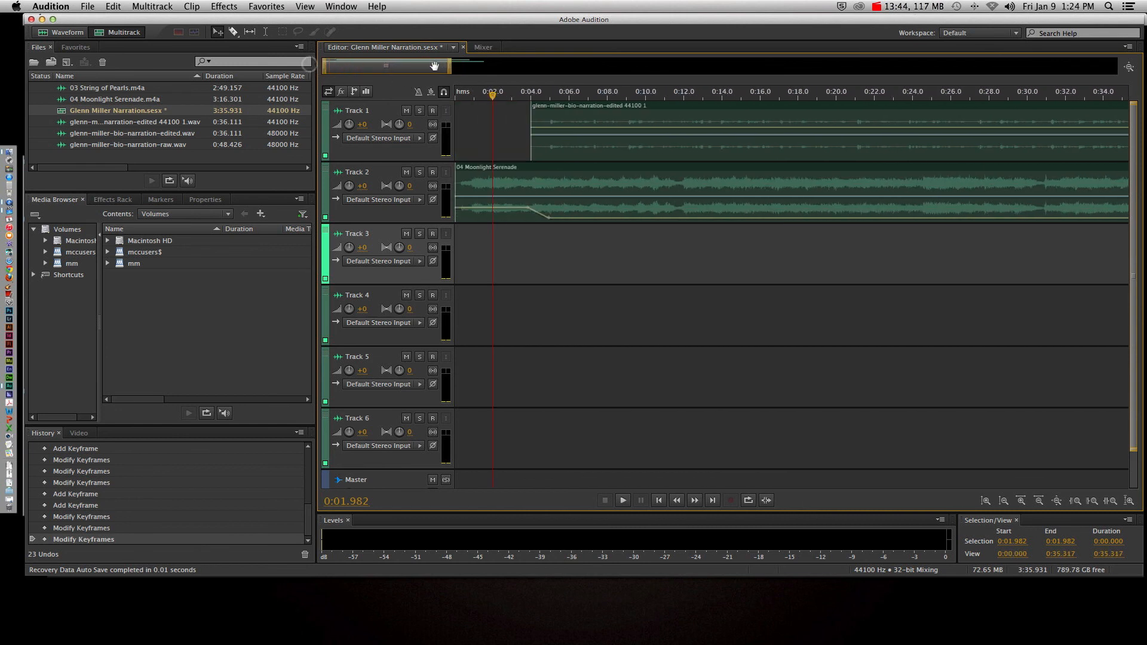
left_click_drag(449, 67, 490, 68)
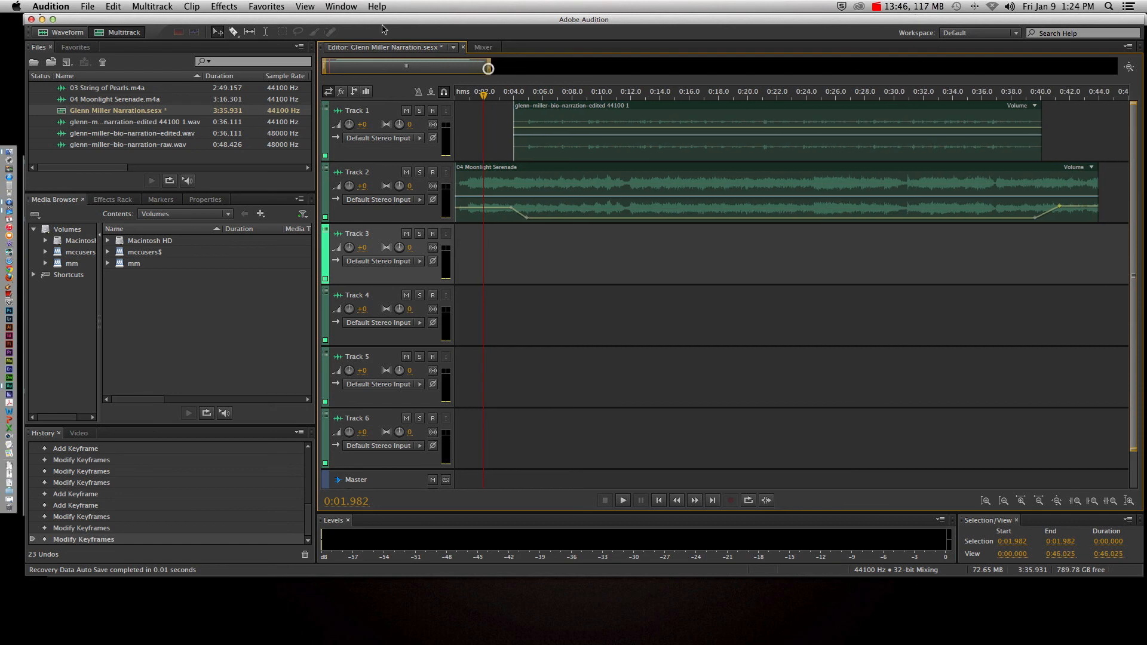
left_click(87, 7)
mouse_move(162, 219)
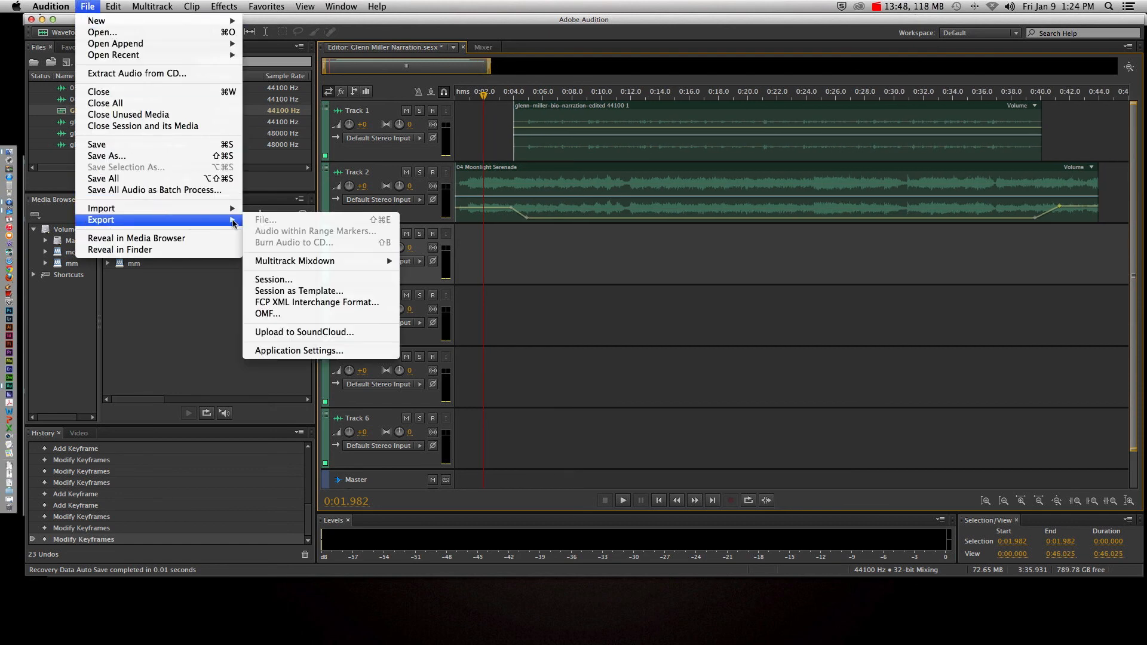
mouse_move(349, 261)
left_click(458, 276)
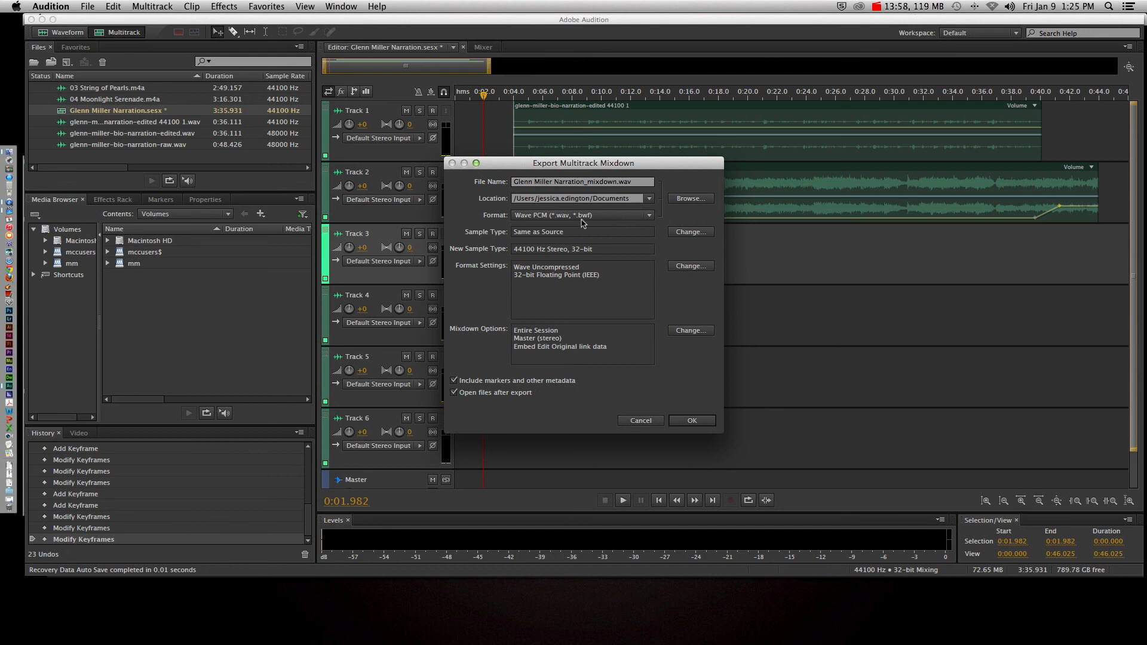
left_click(541, 216)
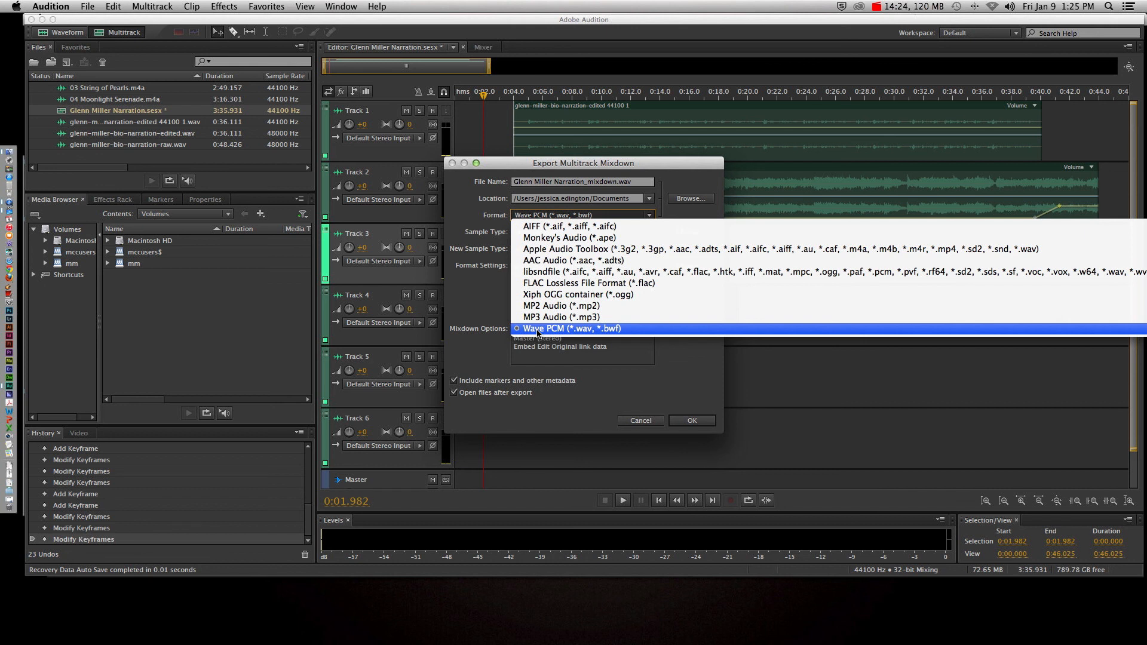
left_click(538, 317)
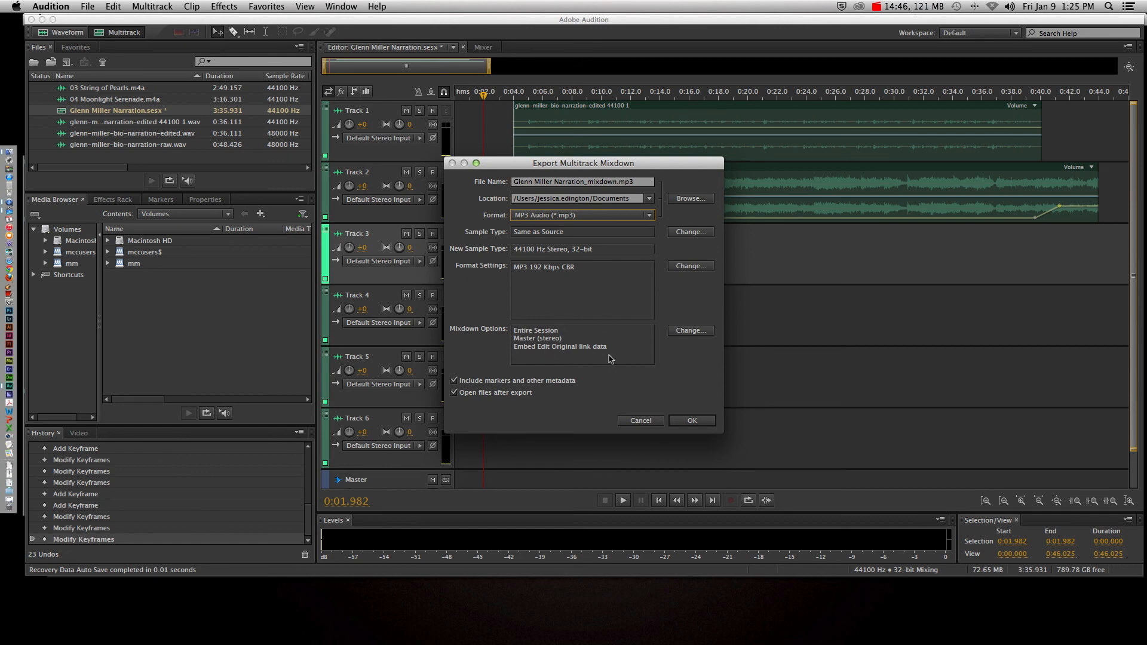
left_click(691, 421)
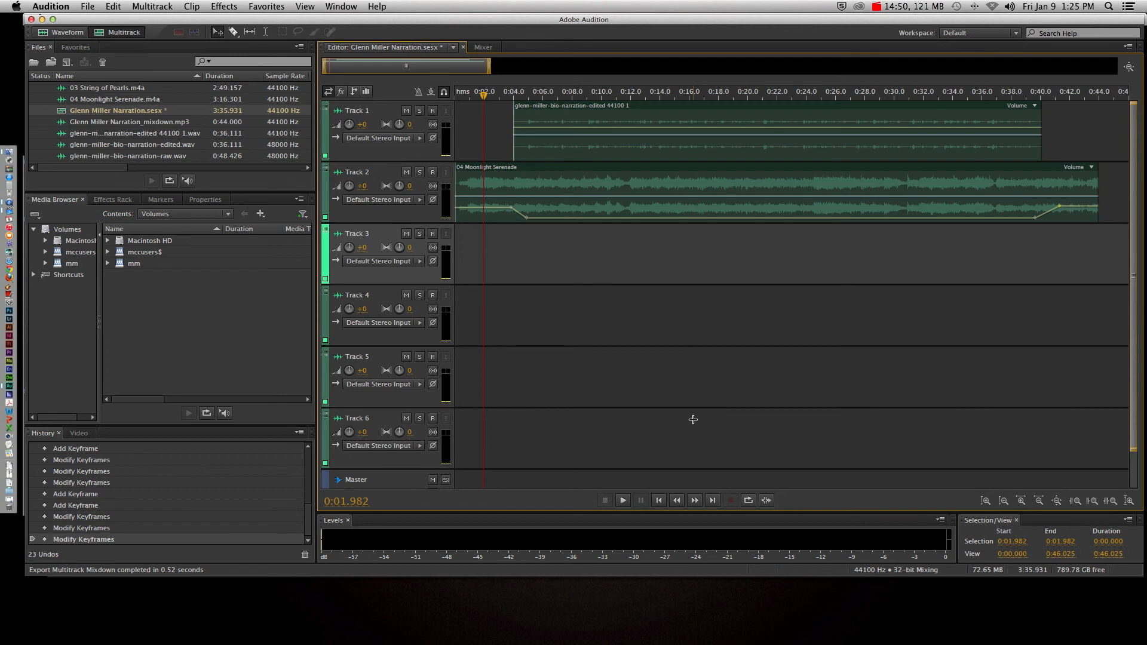